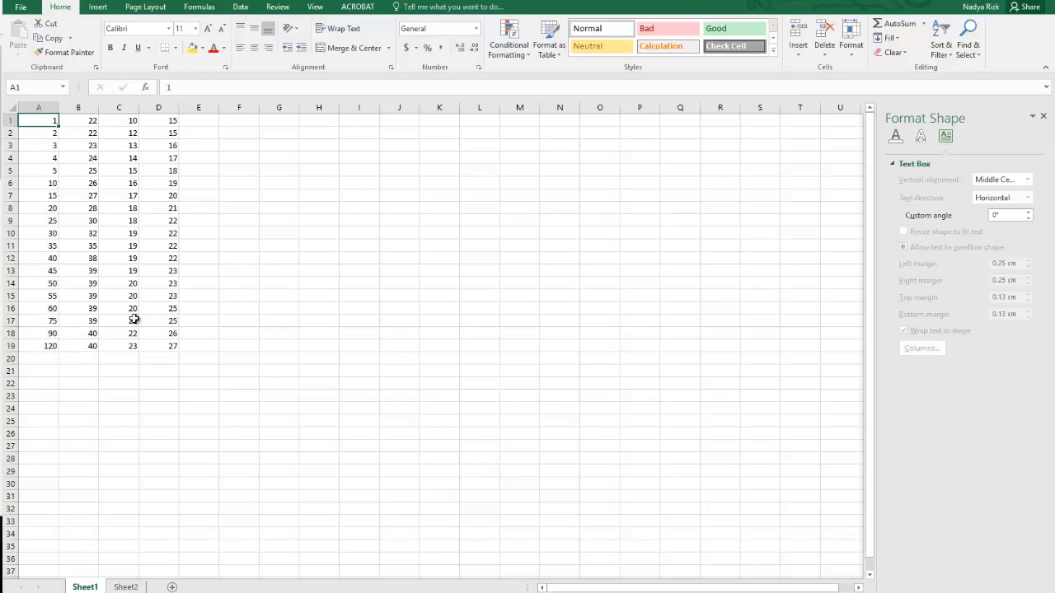
{"action": "left_click_drag", "start_coordinate": [80, 120], "coordinate": [157, 347]}
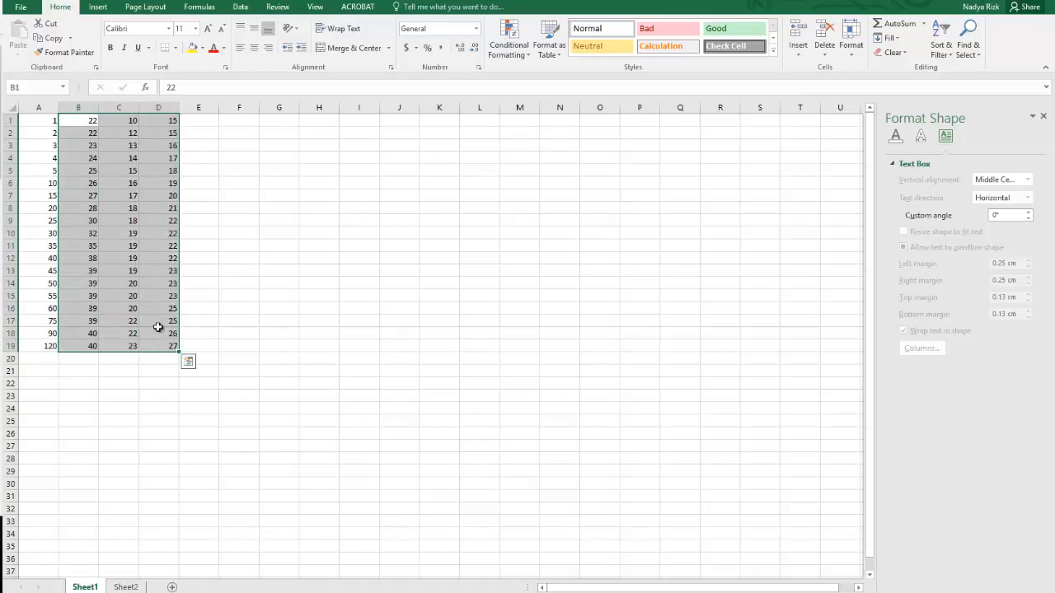
{"action": "left_click", "coordinate": [79, 108]}
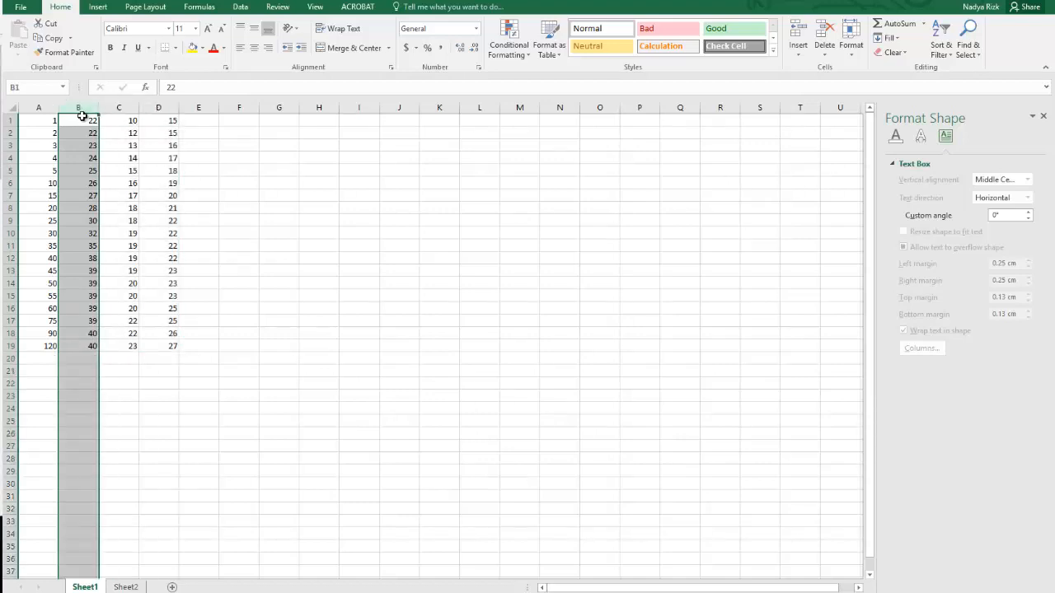
{"action": "left_click", "coordinate": [248, 347]}
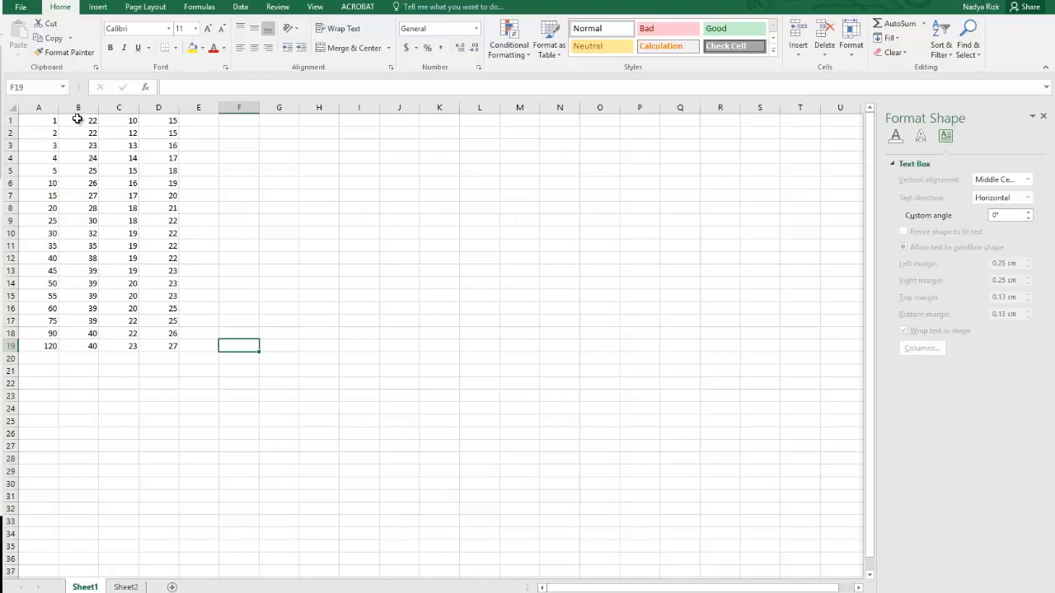
Insert a basic 2-D line chart from the values in B1:D19 and move it up to start near row 3.
{"action": "left_click_drag", "start_coordinate": [78, 120], "coordinate": [165, 347]}
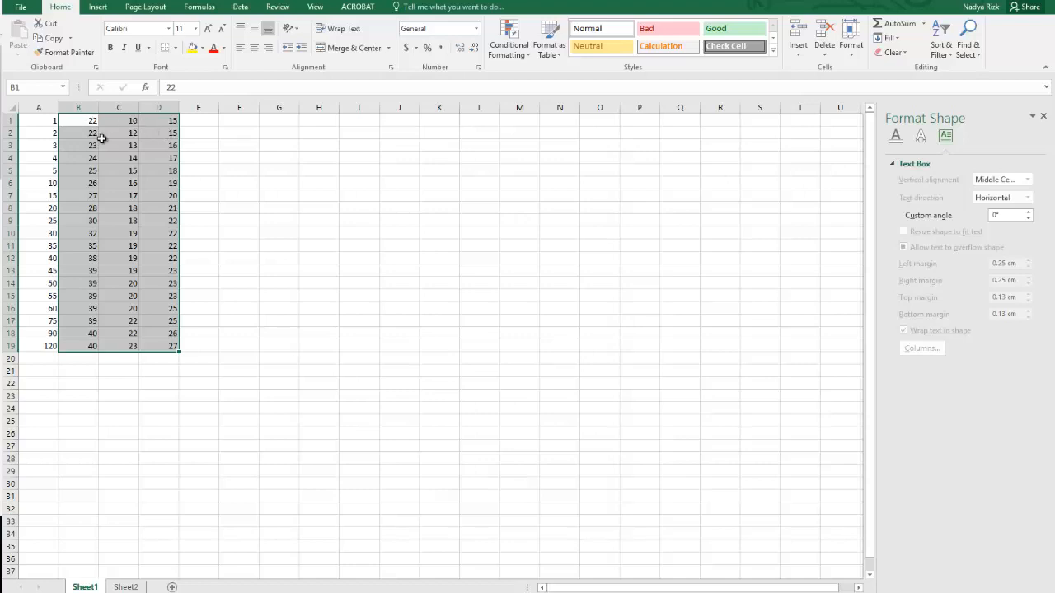
{"action": "left_click", "coordinate": [98, 7]}
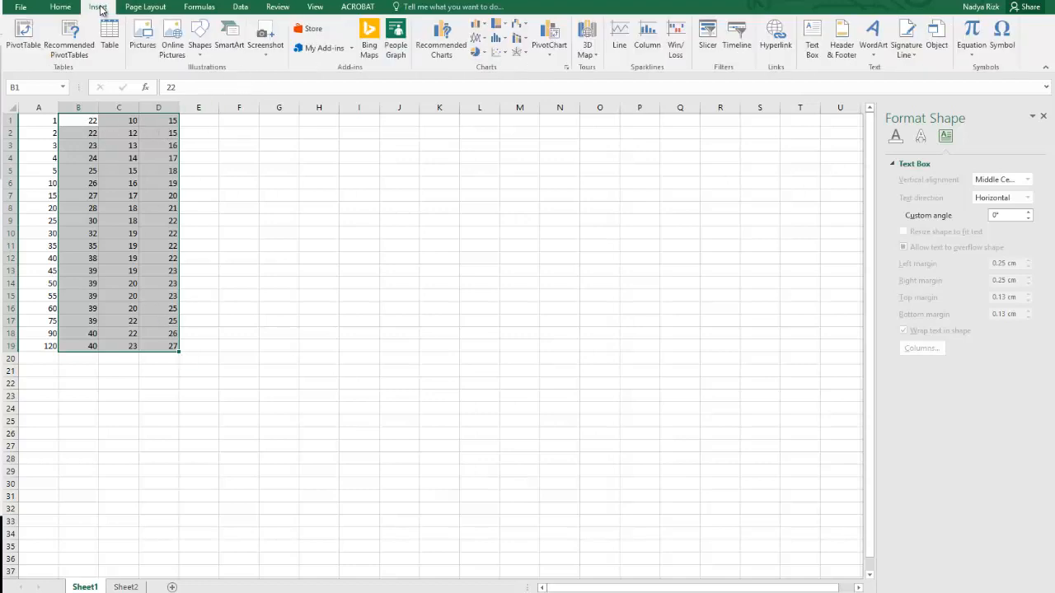
{"action": "left_click", "coordinate": [486, 39]}
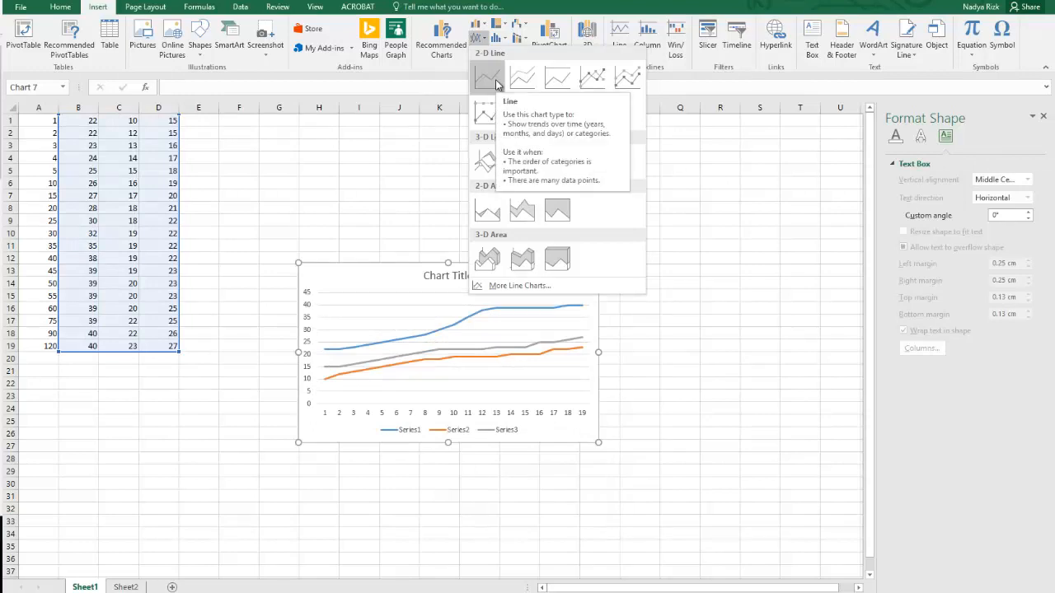
{"action": "left_click", "coordinate": [496, 84]}
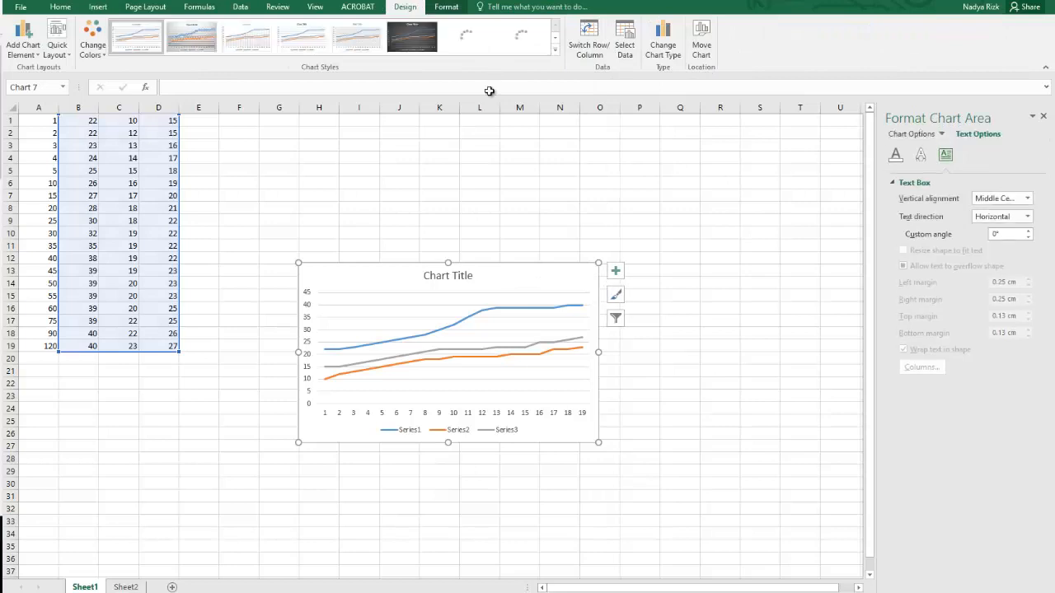
{"action": "left_click_drag", "start_coordinate": [487, 272], "coordinate": [503, 157]}
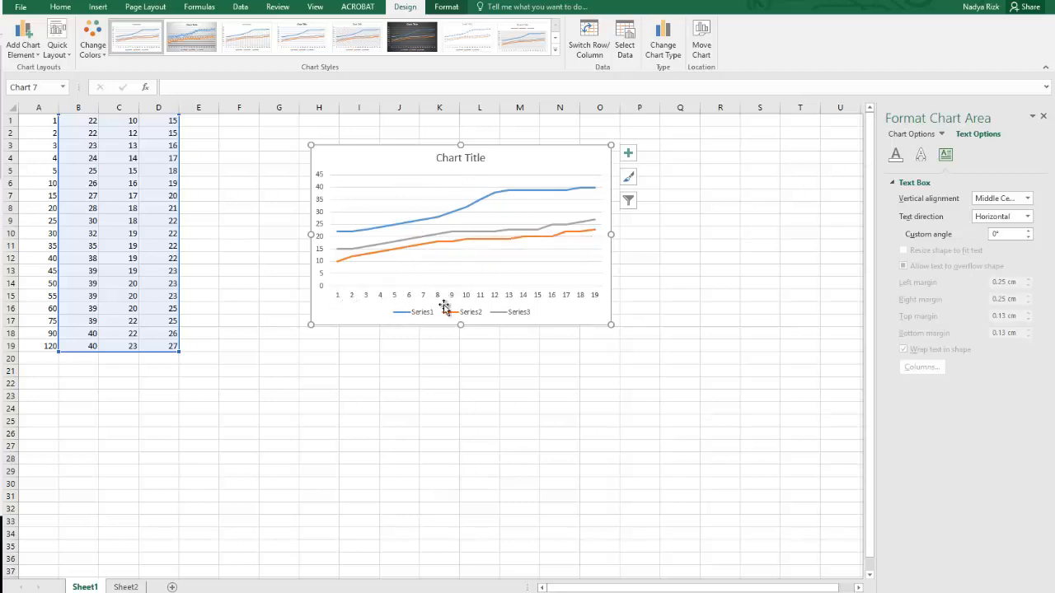
Set the line chart's horizontal category axis labels to the range A1:A19 on Sheet1.
{"action": "left_click", "coordinate": [584, 299]}
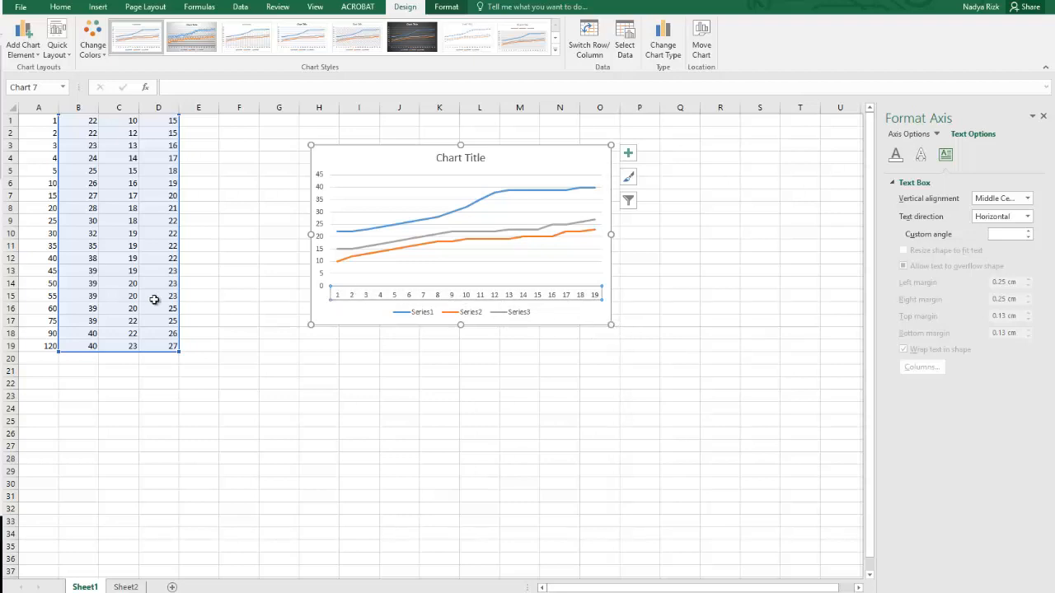
{"action": "right_click", "coordinate": [488, 299]}
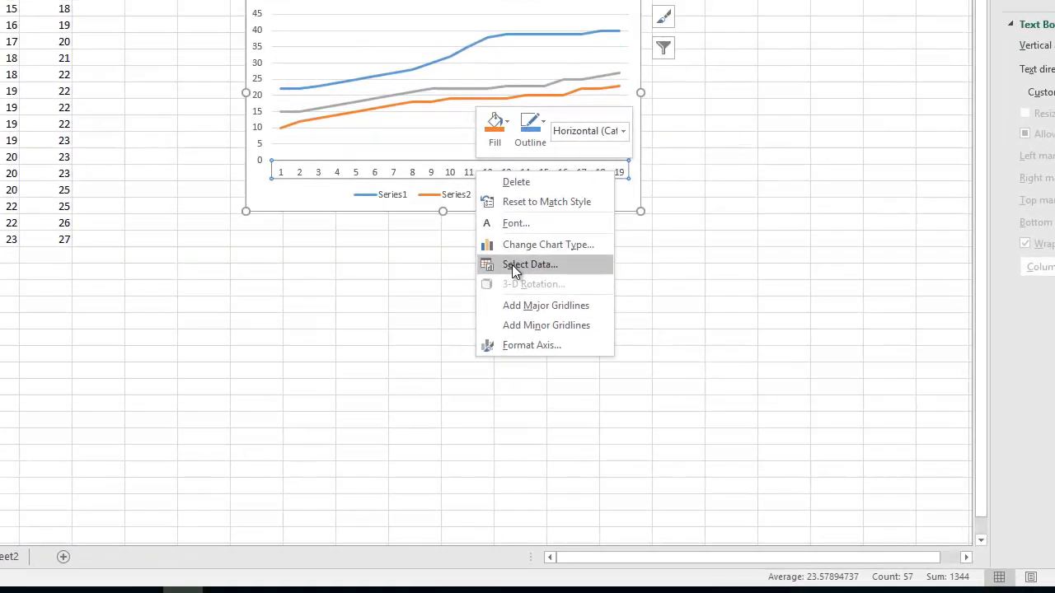
{"action": "left_click", "coordinate": [526, 365]}
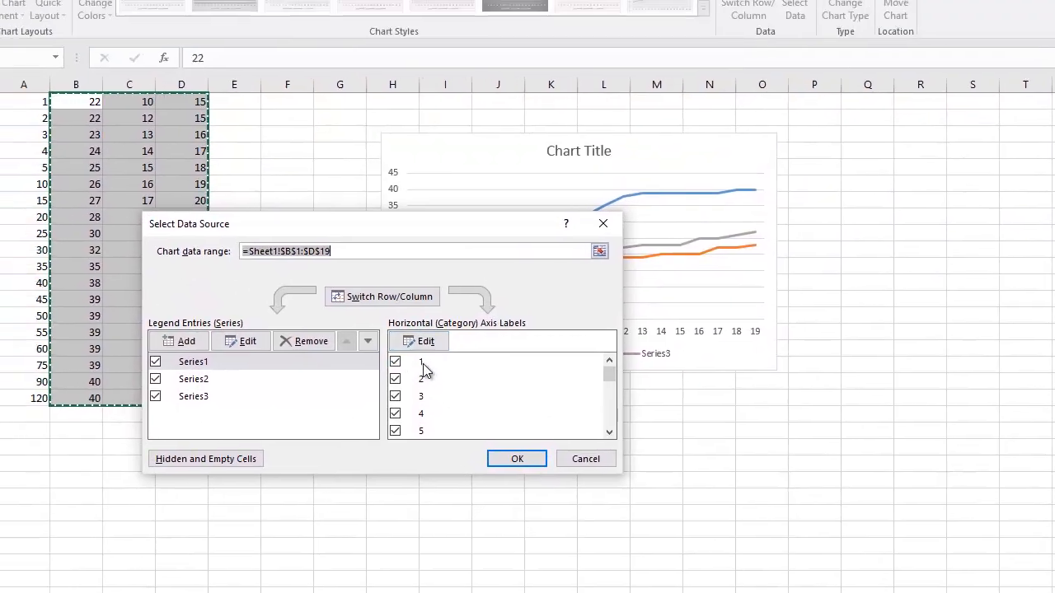
{"action": "left_click", "coordinate": [292, 200]}
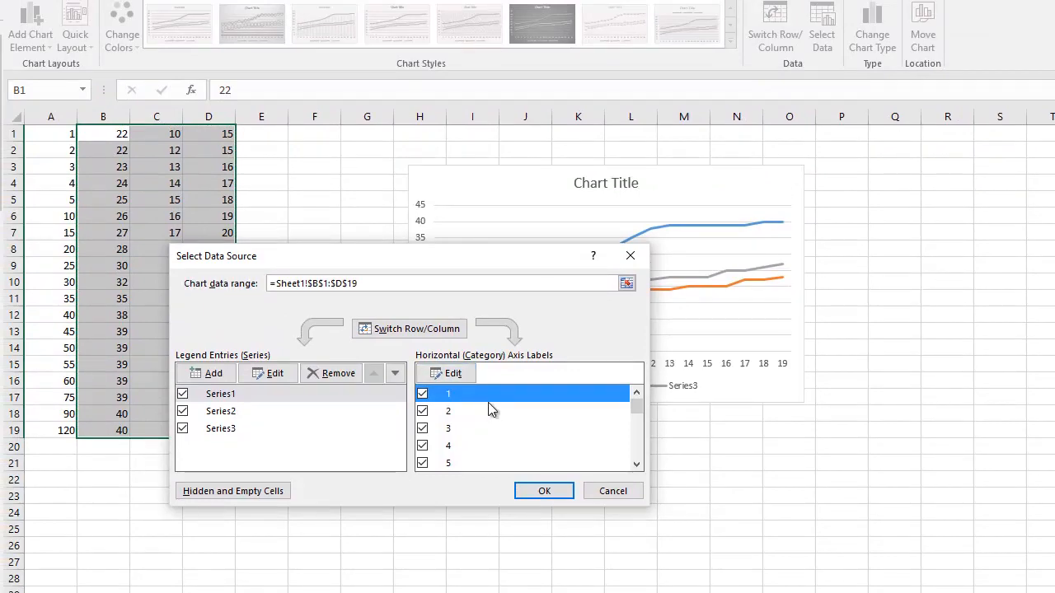
{"action": "left_click", "coordinate": [456, 373]}
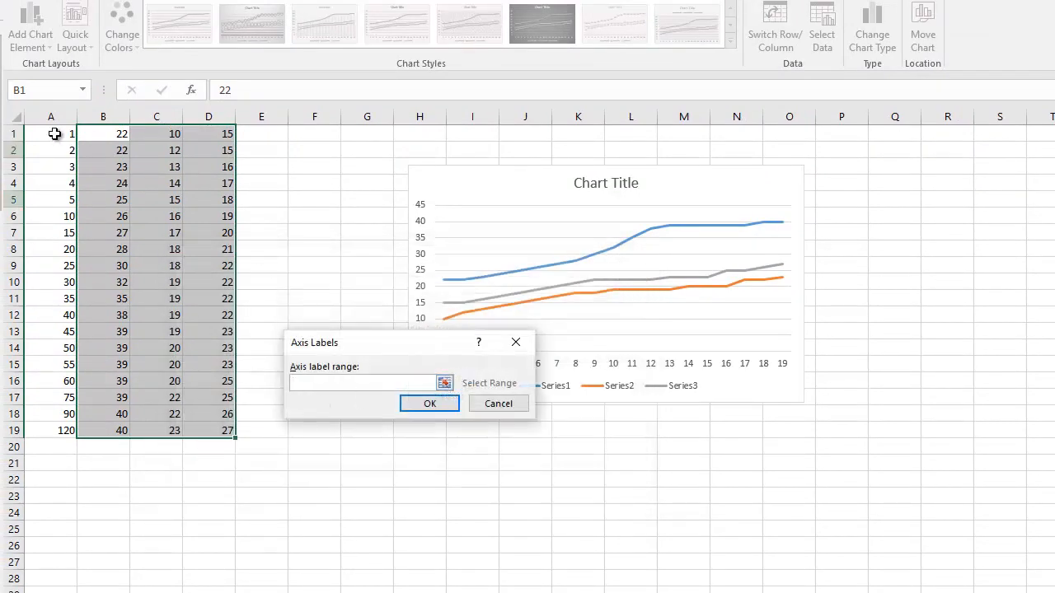
{"action": "left_click_drag", "start_coordinate": [53, 133], "coordinate": [43, 432]}
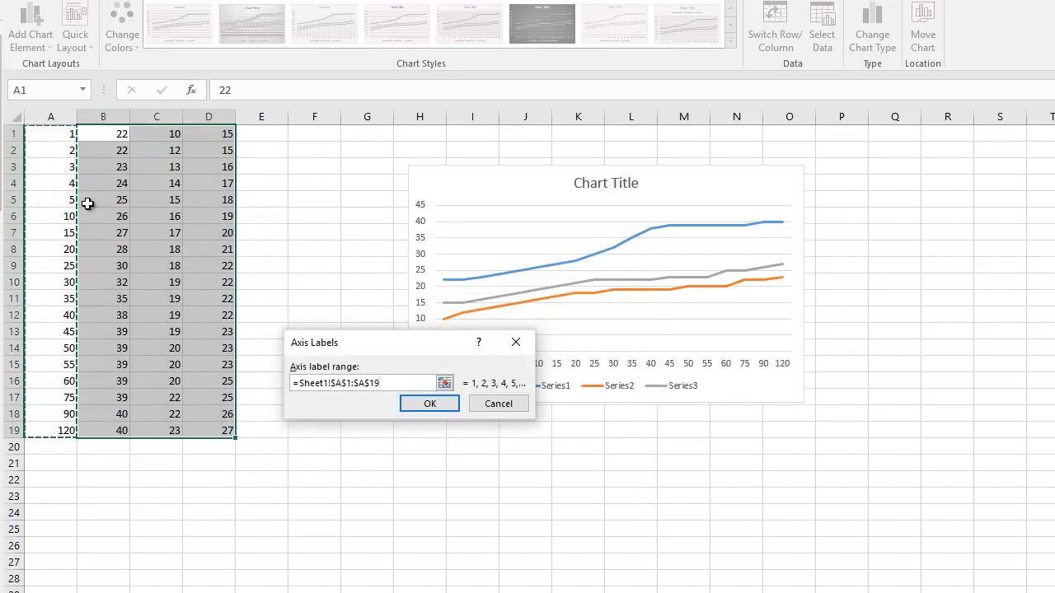
{"action": "left_click", "coordinate": [429, 404]}
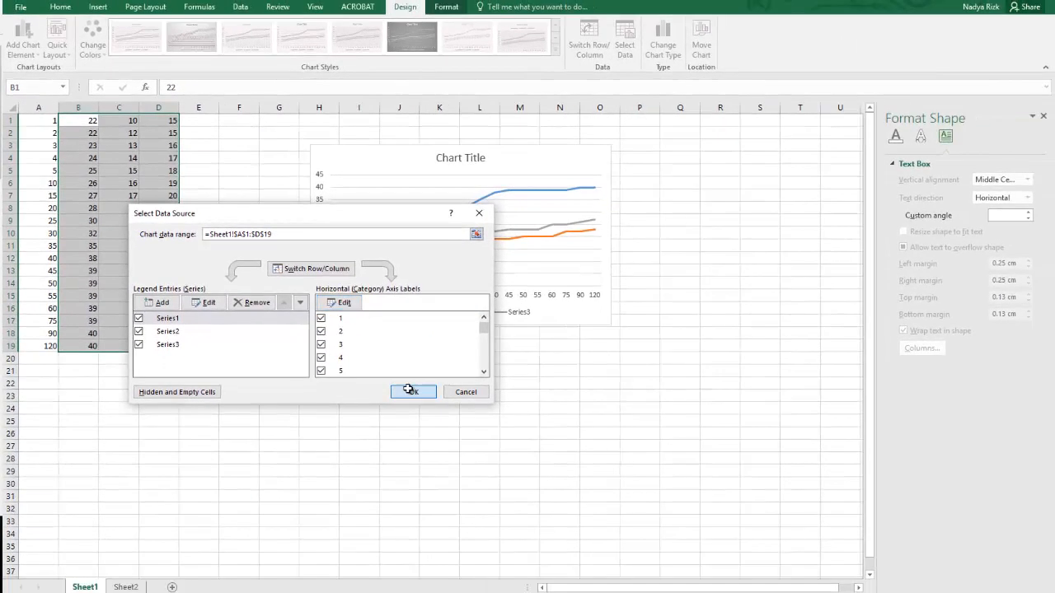
{"action": "left_click", "coordinate": [544, 491]}
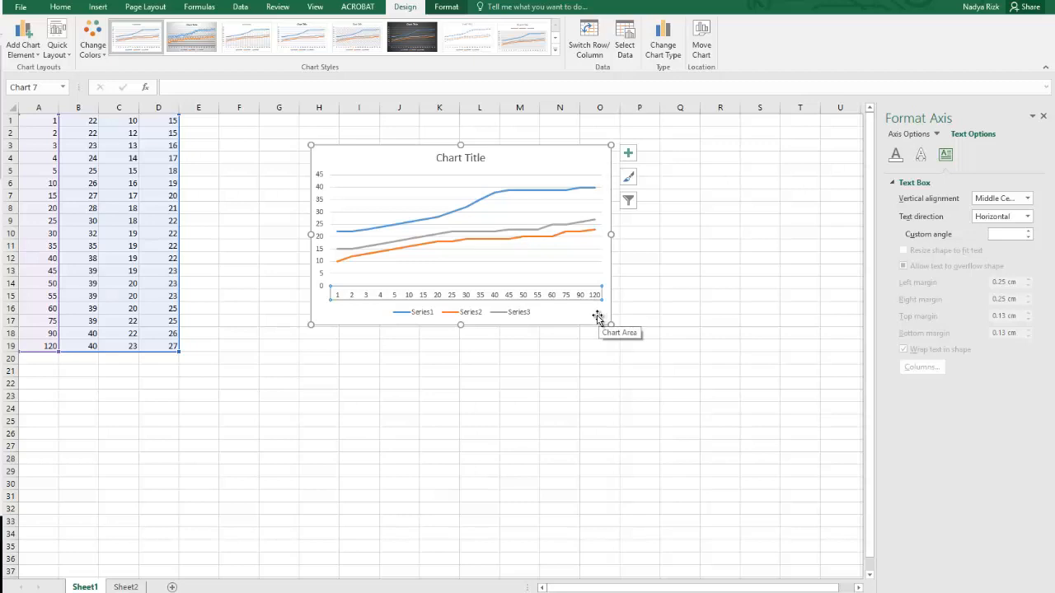
{"action": "left_click", "coordinate": [598, 319]}
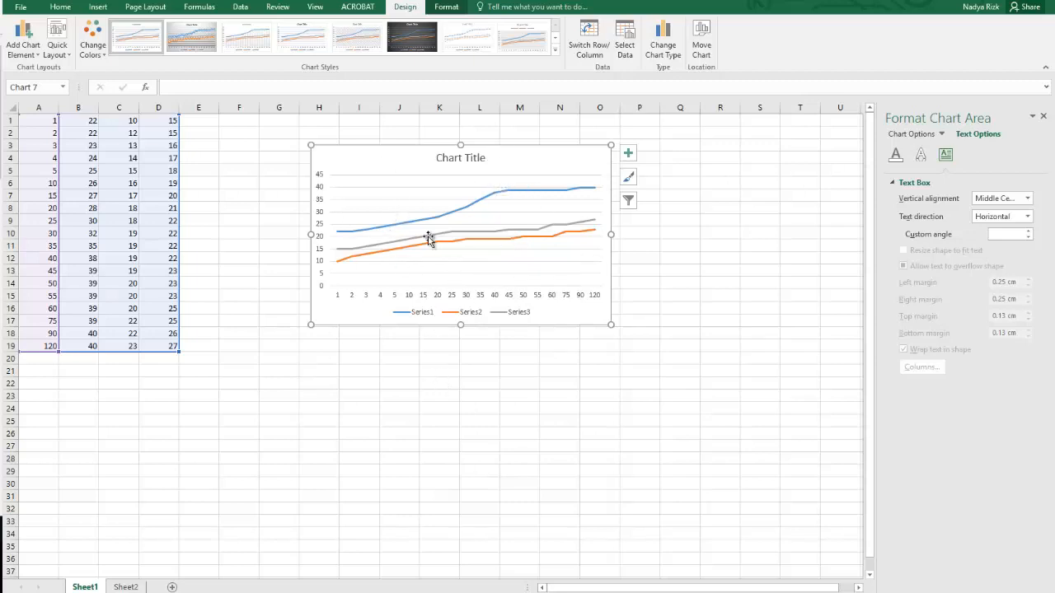
On Sheet2, insert a scatter chart with smooth lines and markers from the data in A1:D19.
{"action": "left_click", "coordinate": [125, 587]}
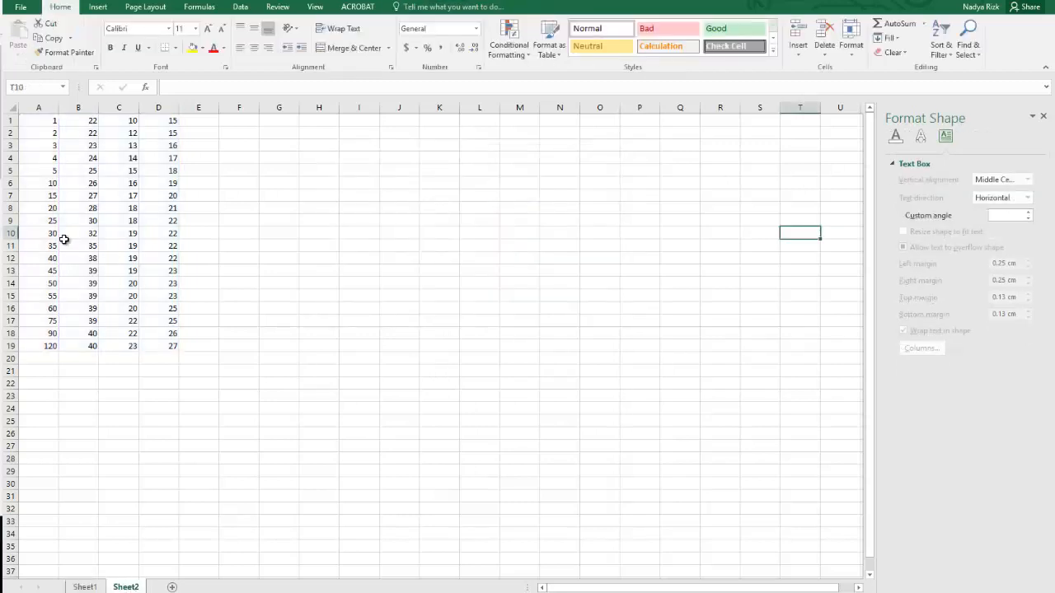
{"action": "left_click_drag", "start_coordinate": [38, 122], "coordinate": [155, 346]}
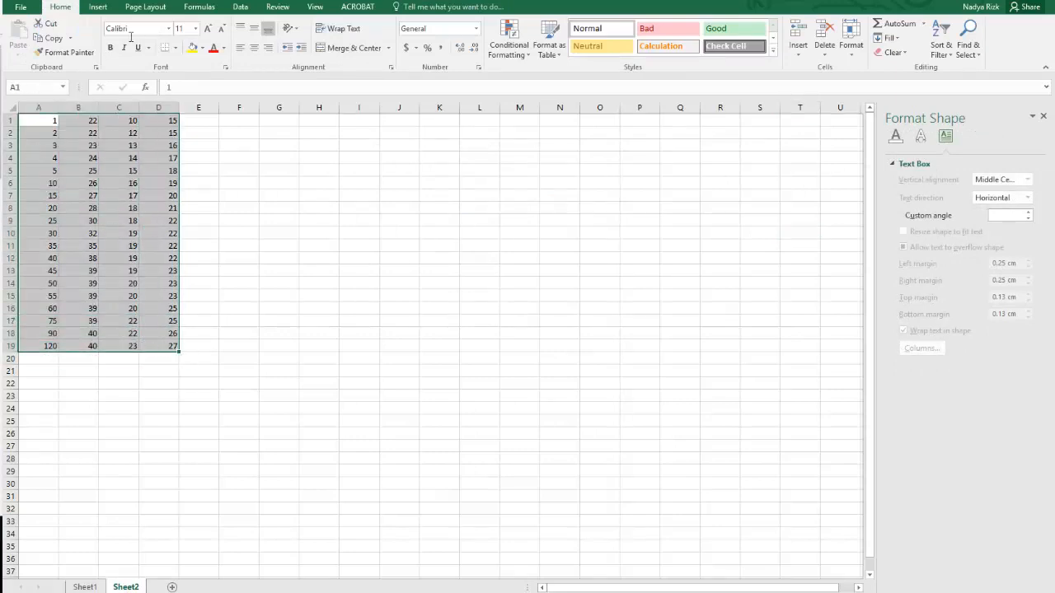
{"action": "left_click", "coordinate": [97, 6]}
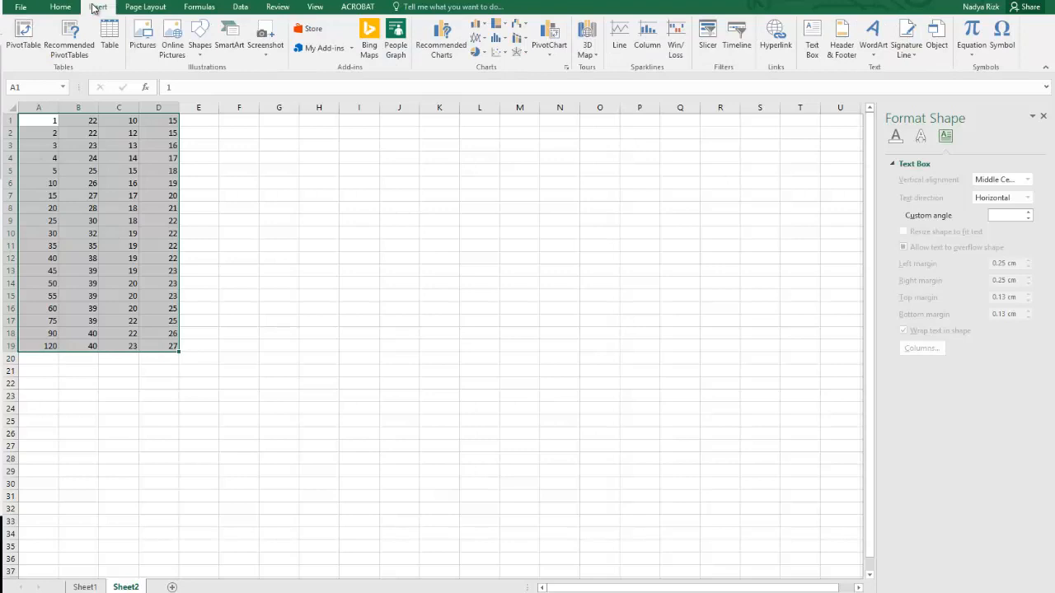
{"action": "left_click", "coordinate": [504, 53]}
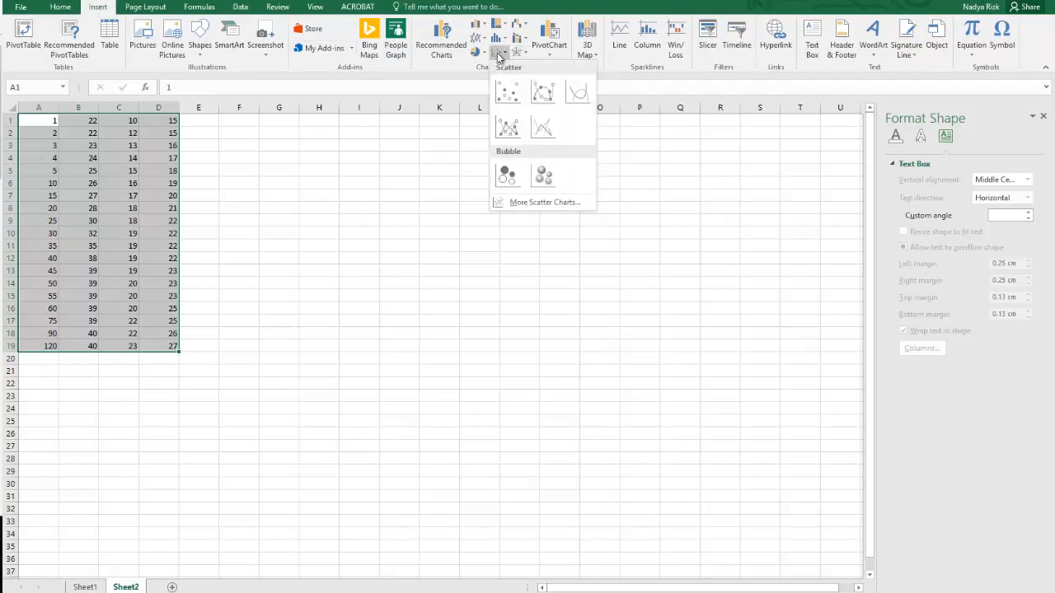
{"action": "left_click", "coordinate": [540, 96]}
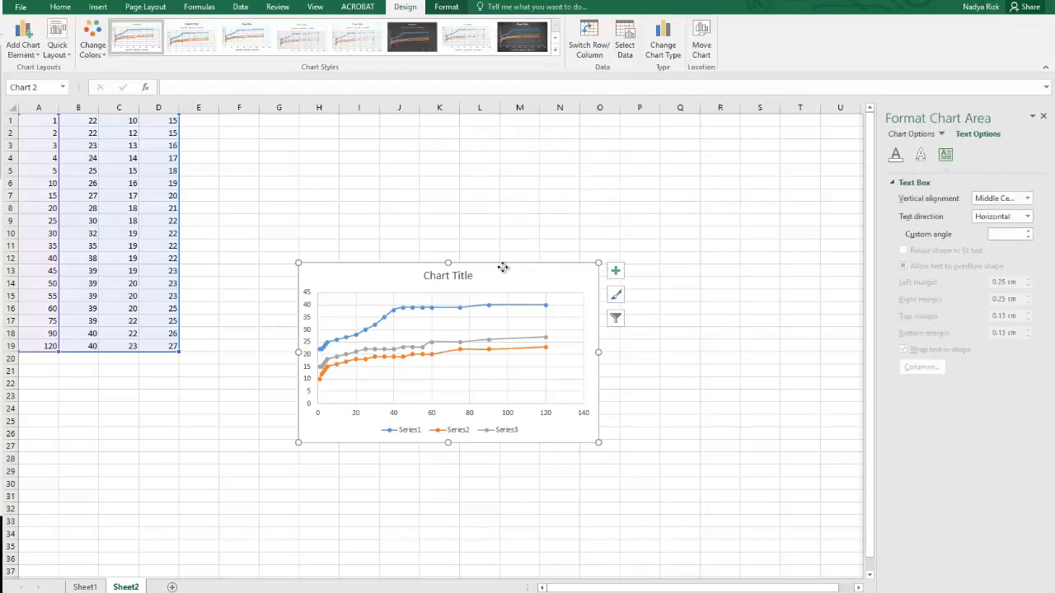
Move the scatter chart up beside the data on Sheet2 and enlarge it to reach about column Q and row 24.
{"action": "left_click_drag", "start_coordinate": [503, 267], "coordinate": [509, 186]}
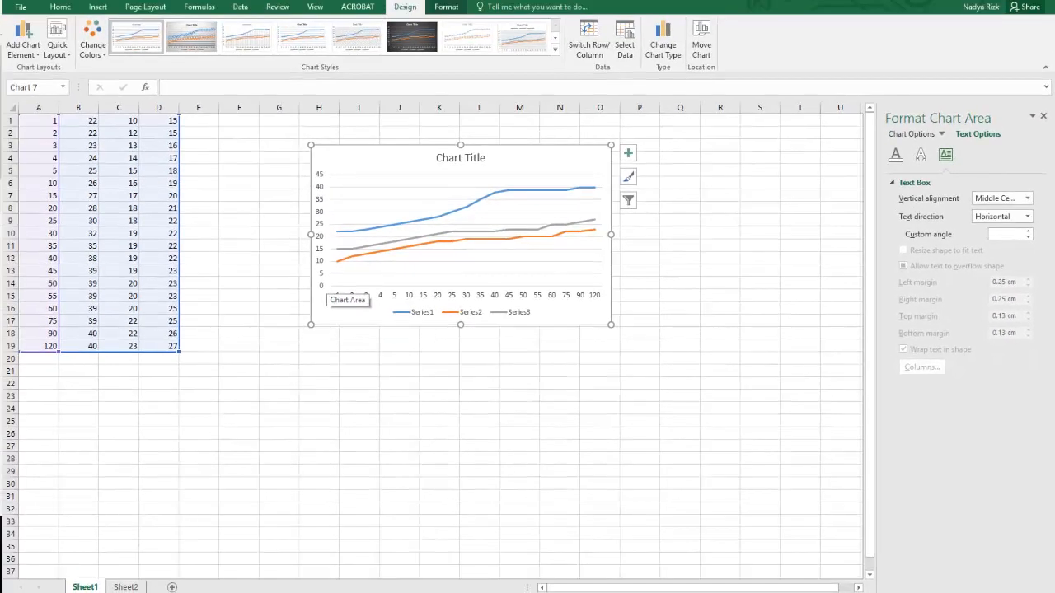
{"action": "key", "text": "ctrl+Page_Down"}
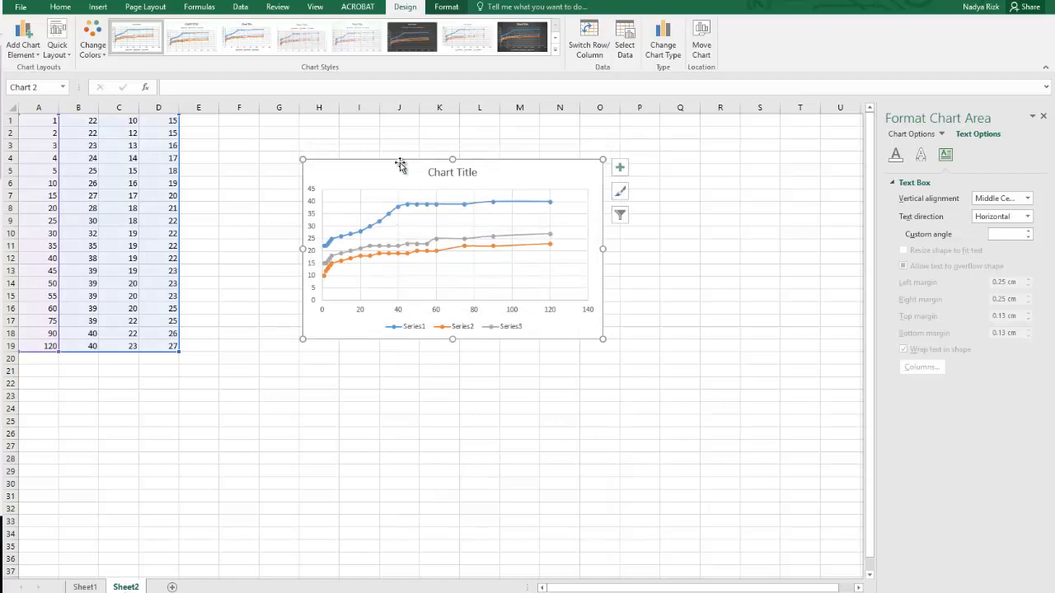
{"action": "left_click_drag", "start_coordinate": [396, 174], "coordinate": [303, 133]}
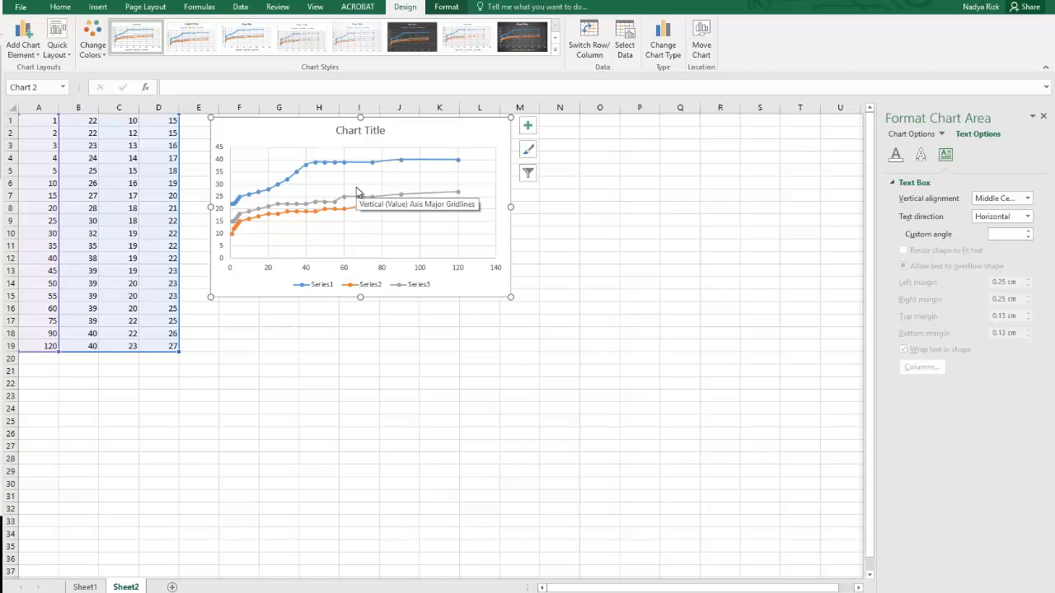
{"action": "left_click_drag", "start_coordinate": [511, 297], "coordinate": [690, 410]}
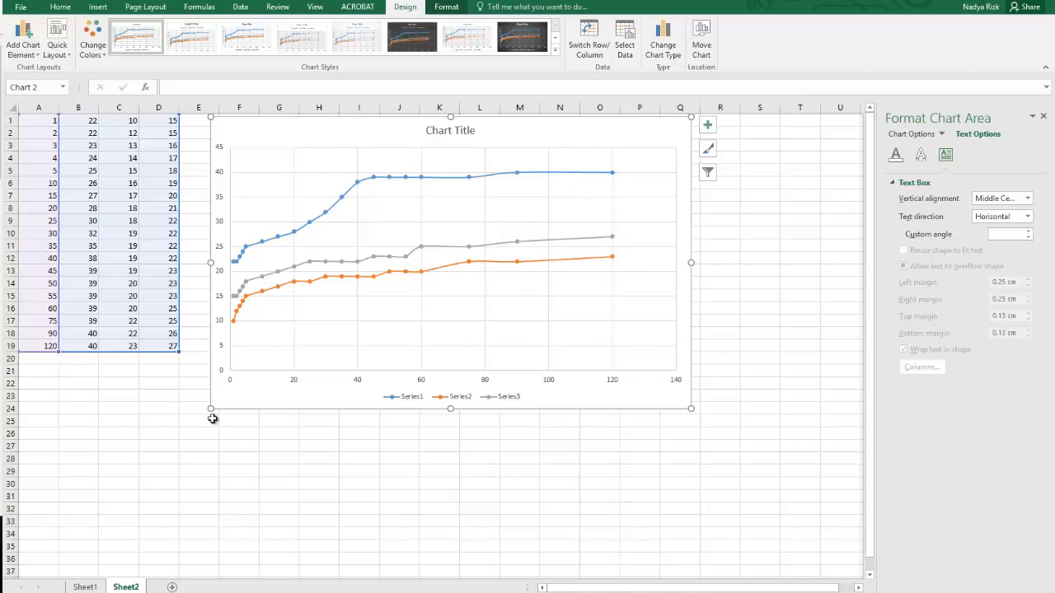
{"action": "left_click", "coordinate": [760, 296]}
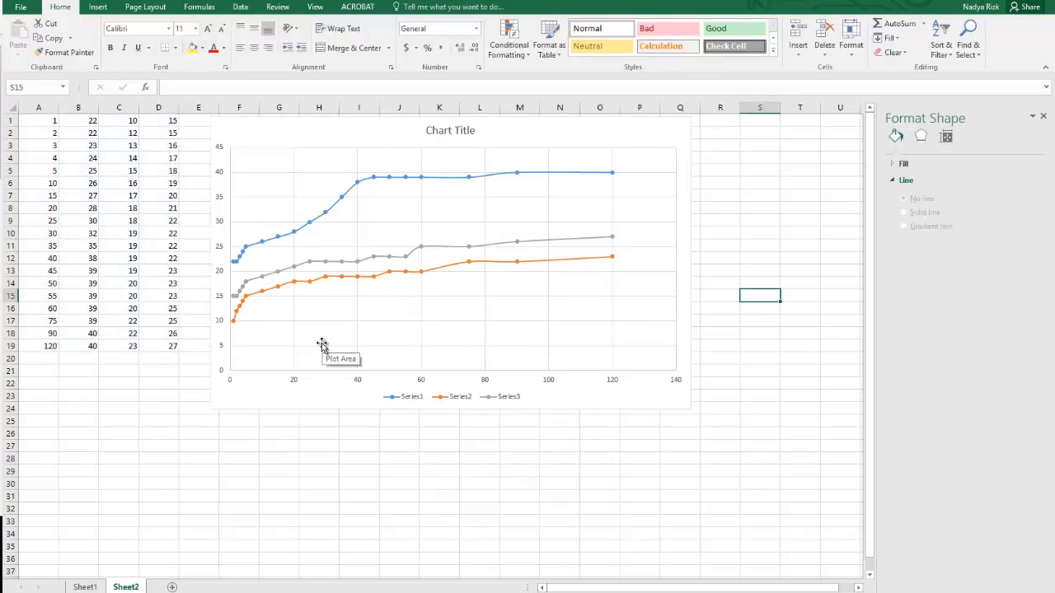
Add axis titles to both axes of the scatter chart.
{"action": "left_click", "coordinate": [683, 127]}
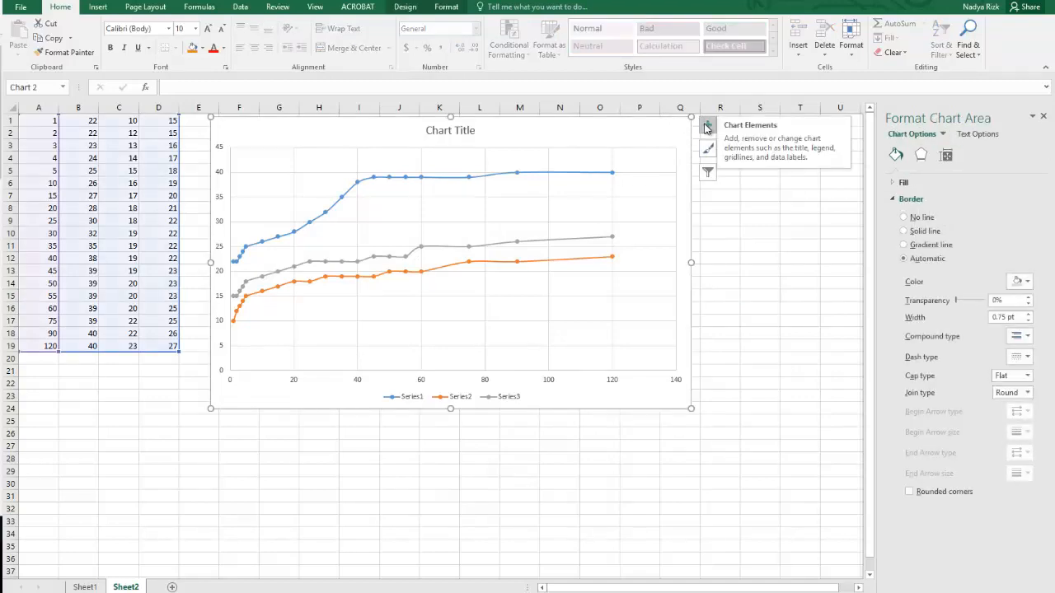
{"action": "left_click", "coordinate": [706, 126]}
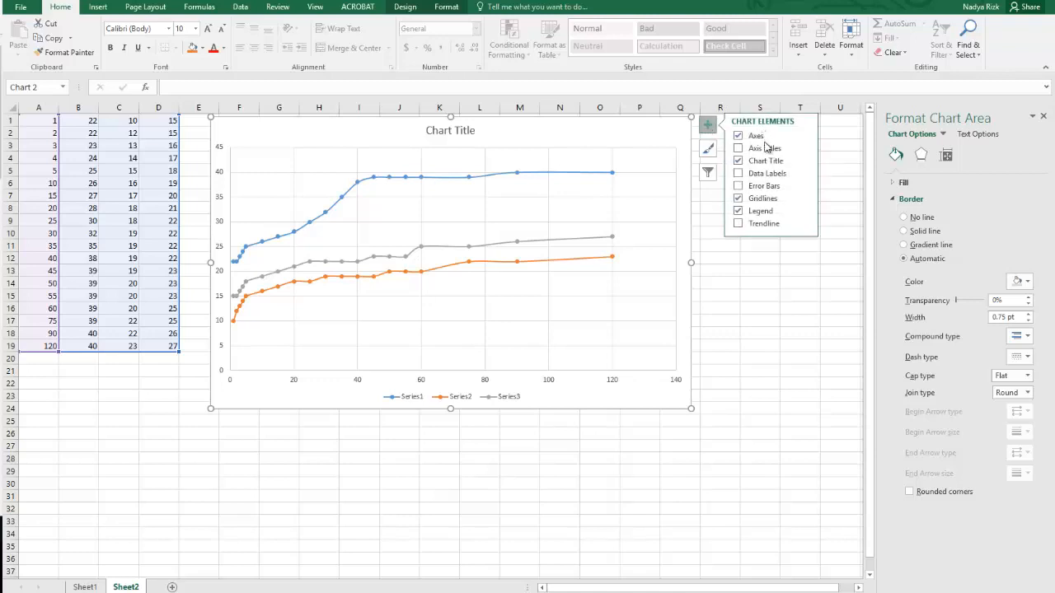
{"action": "left_click", "coordinate": [767, 150]}
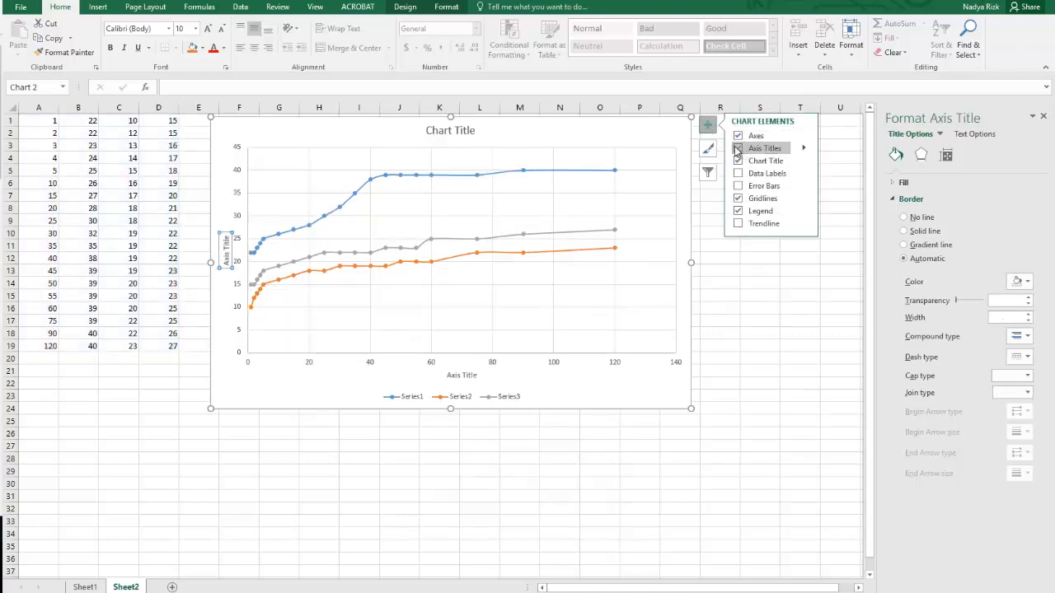
Try out data labels and error bars on the scatter chart, removing each again.
{"action": "left_click", "coordinate": [738, 173]}
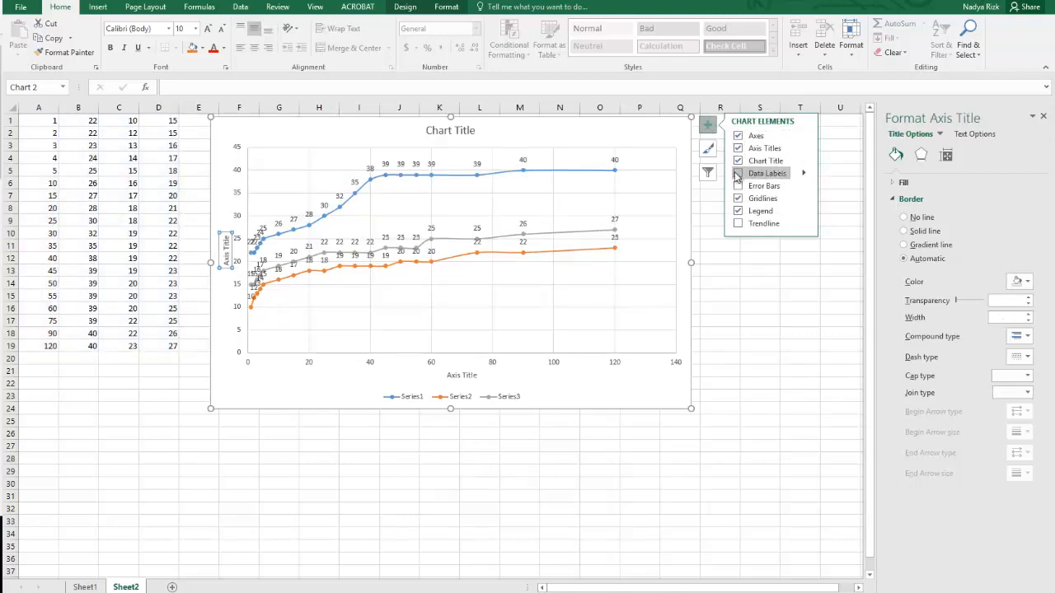
{"action": "left_click", "coordinate": [738, 174]}
{"action": "left_click", "coordinate": [738, 186]}
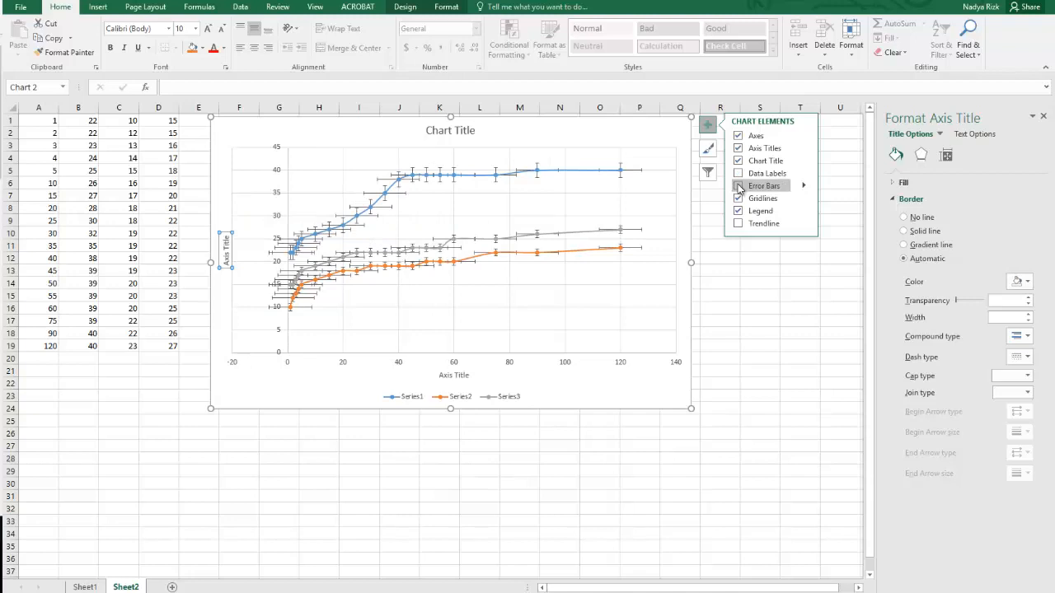
{"action": "left_click", "coordinate": [738, 186]}
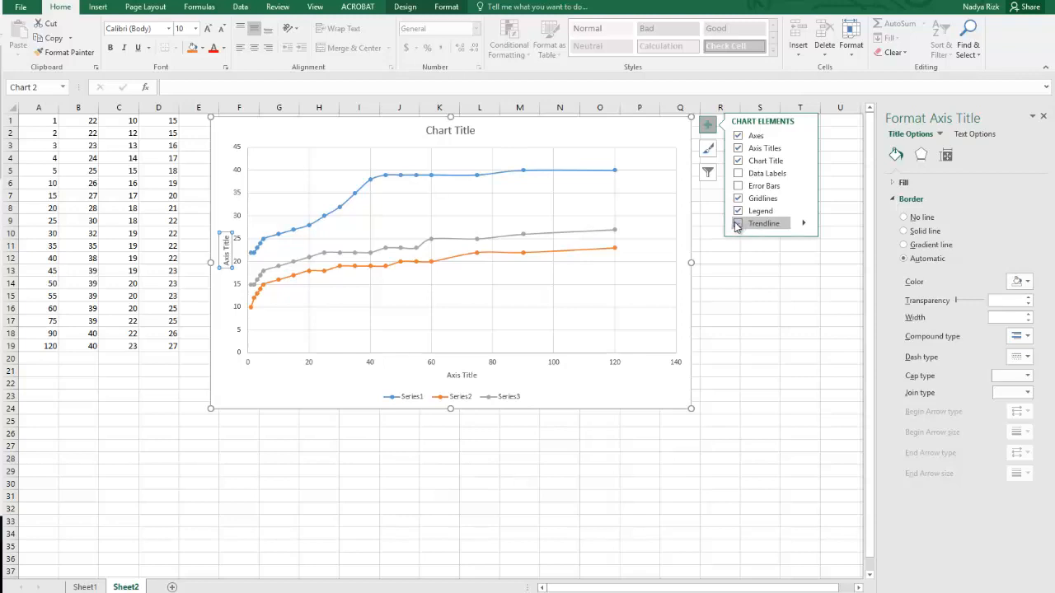
Add a trendline based on Series1 to the scatter chart.
{"action": "left_click", "coordinate": [739, 224]}
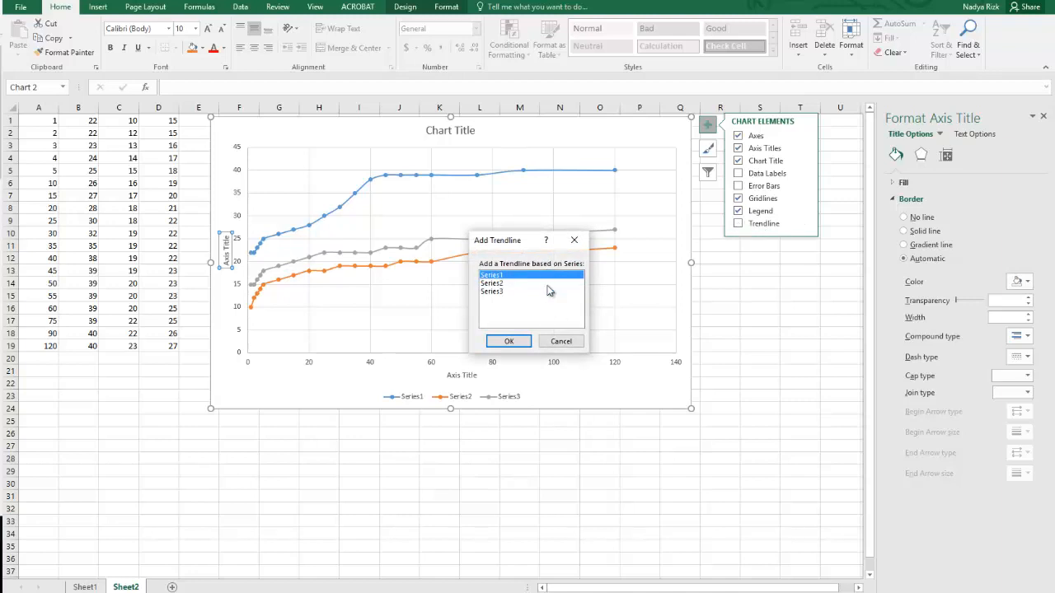
{"action": "left_click", "coordinate": [509, 341]}
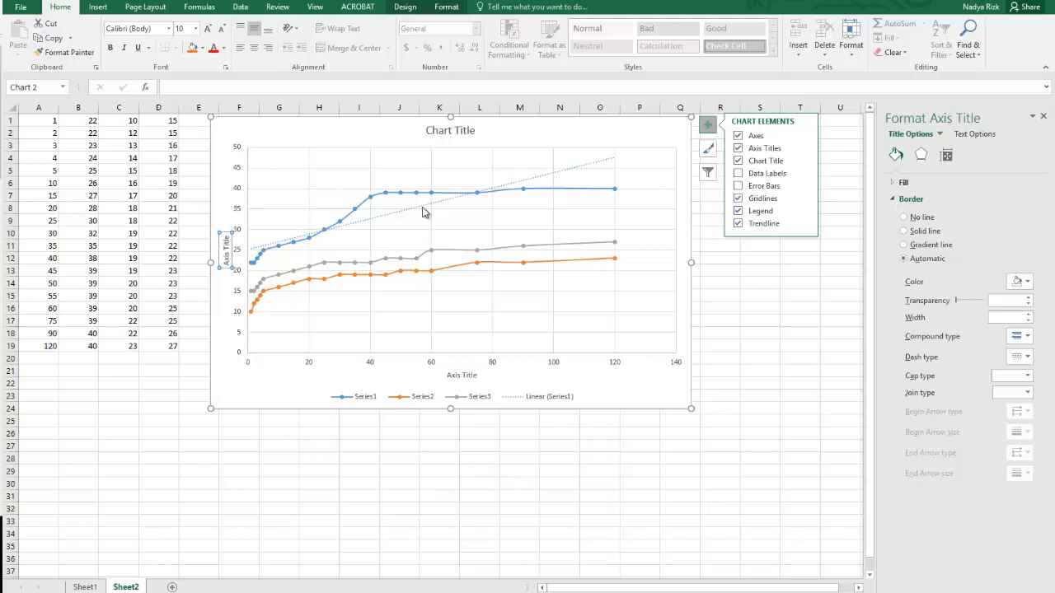
Display the equation of the Series1 linear trendline on the chart.
{"action": "left_click", "coordinate": [422, 208]}
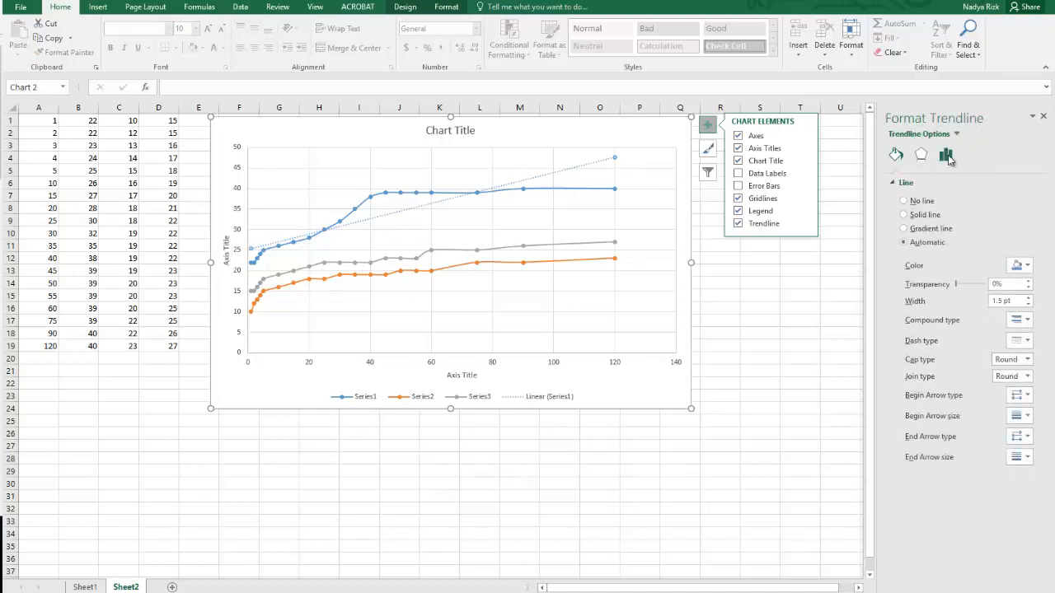
{"action": "left_click", "coordinate": [947, 155]}
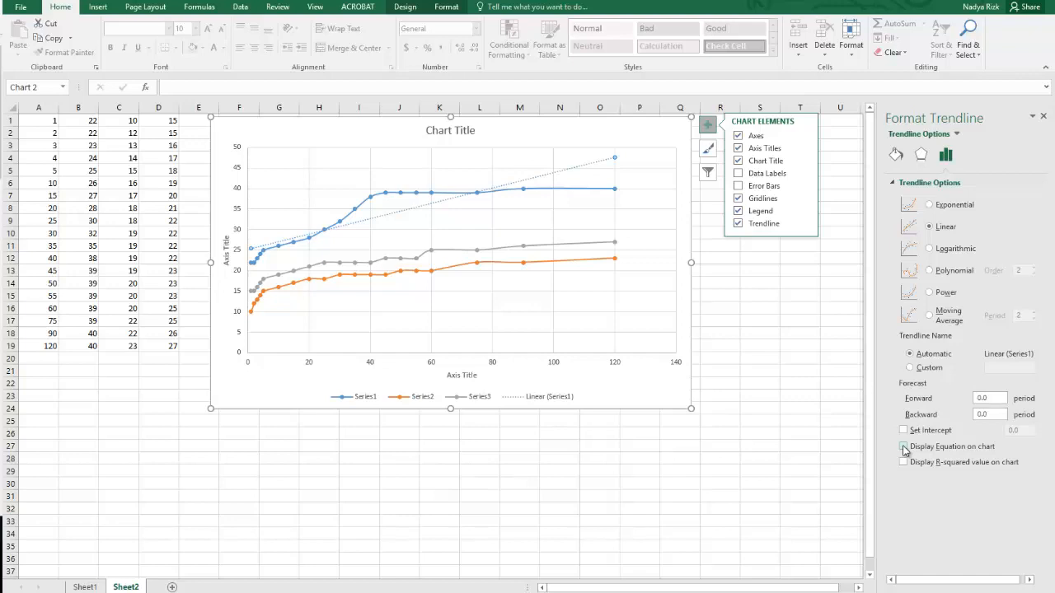
{"action": "left_click", "coordinate": [903, 449]}
Replace the vertical axis title of the scatter chart with "Tempreature".
{"action": "left_click", "coordinate": [228, 262]}
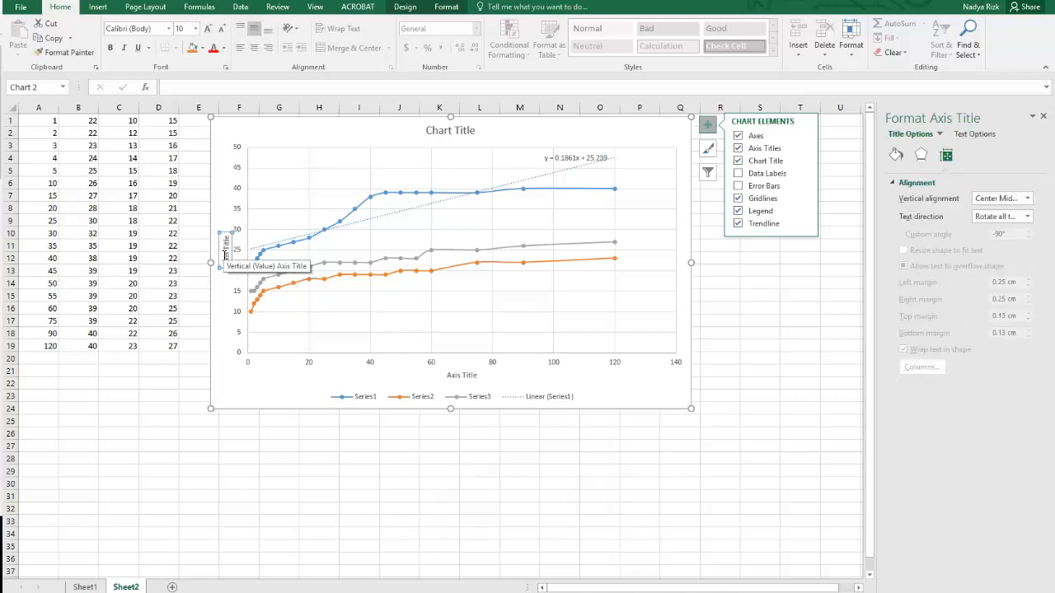
{"action": "double_click", "coordinate": [225, 243]}
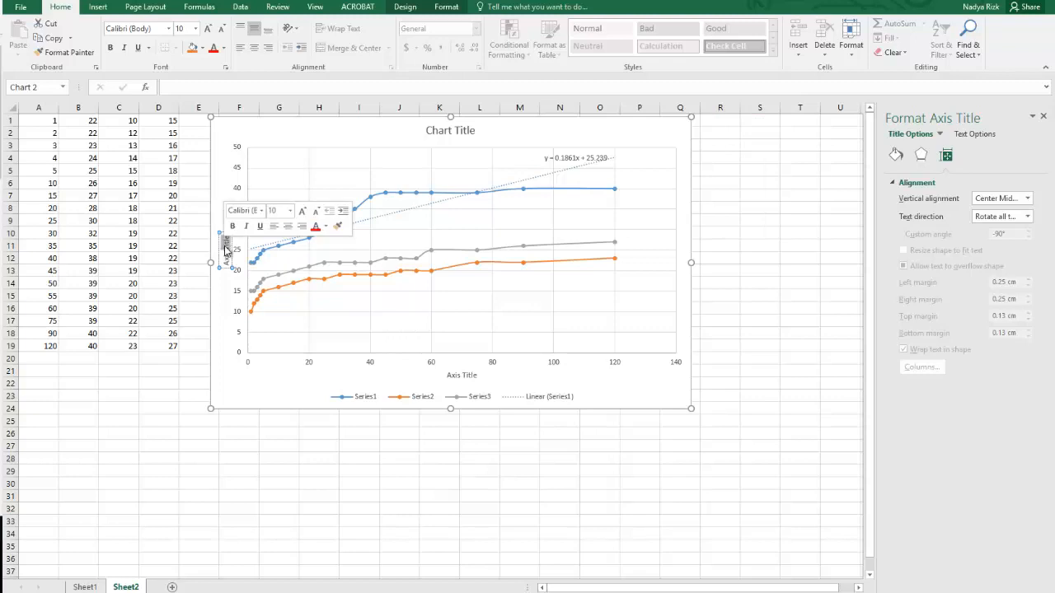
{"action": "key", "text": "BackSpace"}
{"action": "key", "text": "BackSpace"}
{"action": "key", "text": "BackSpace"}
{"action": "key", "text": "BackSpace"}
{"action": "key", "text": "BackSpace"}
{"action": "key", "text": "BackSpace"}
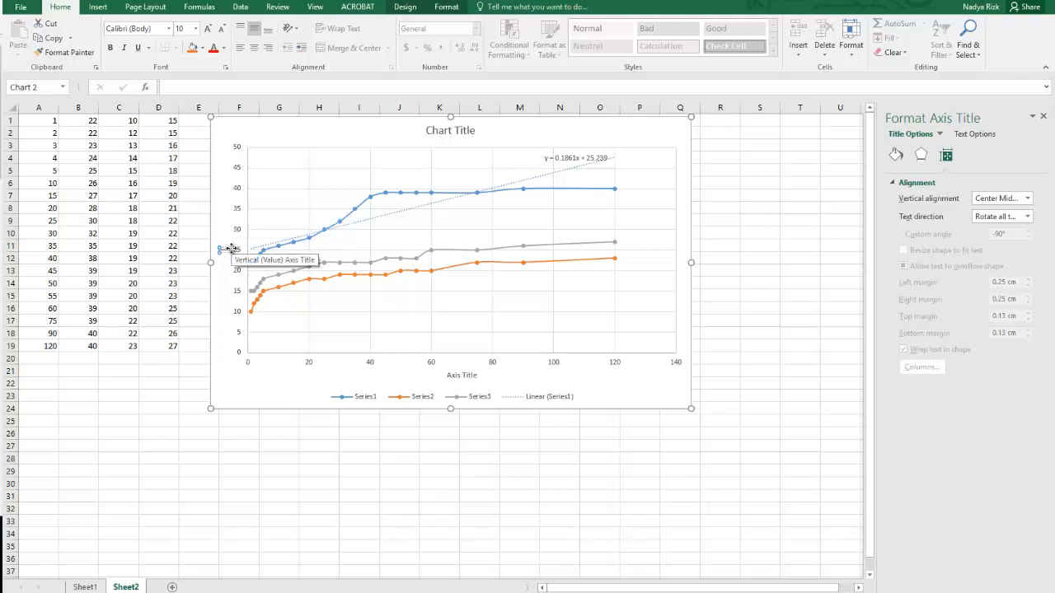
{"action": "type", "text": "Temperature"}
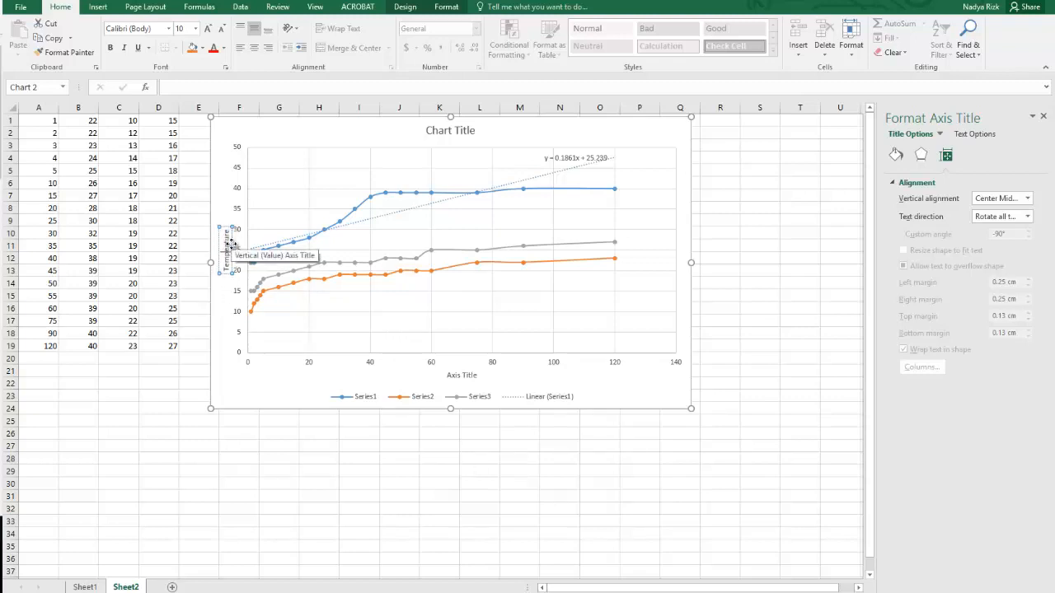
{"action": "type", "text": "e"}
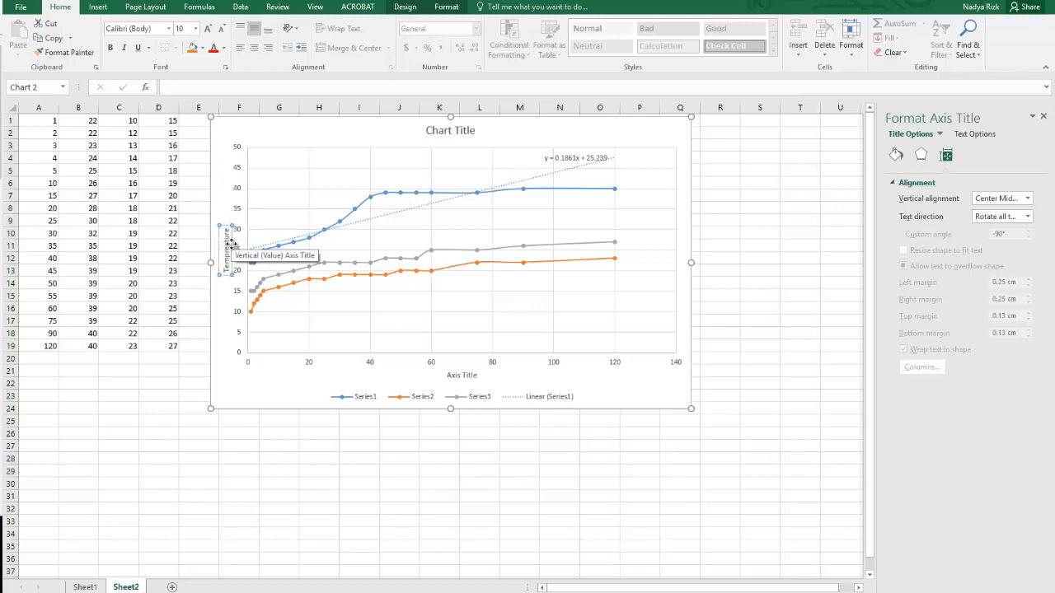
Replace the horizontal axis title of the scatter chart with "Time" and deselect the chart.
{"action": "left_click", "coordinate": [463, 375]}
{"action": "left_click", "coordinate": [463, 375]}
{"action": "triple_click", "coordinate": [463, 376]}
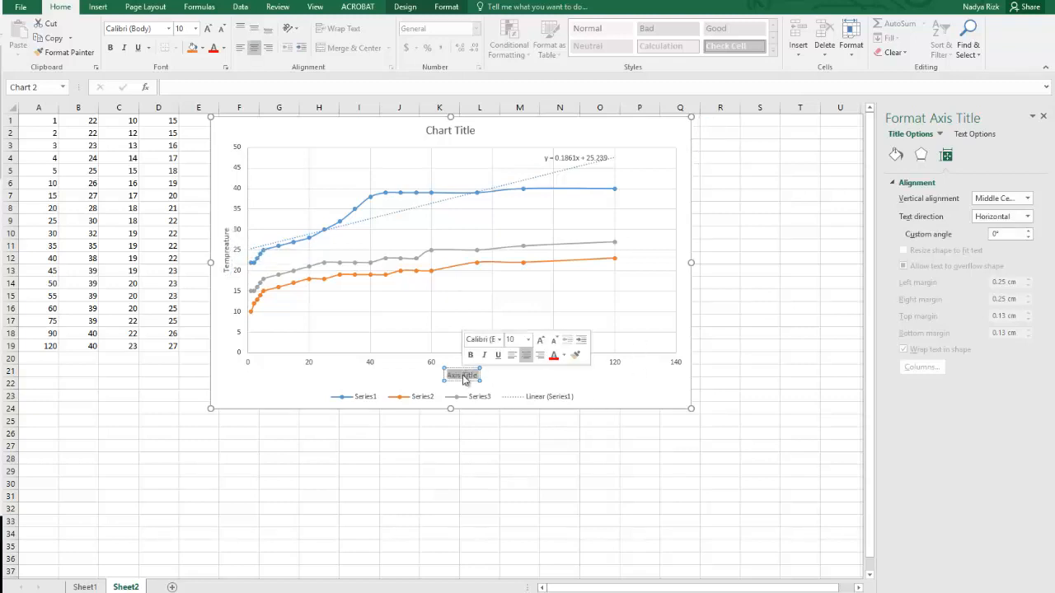
{"action": "type", "text": "Time"}
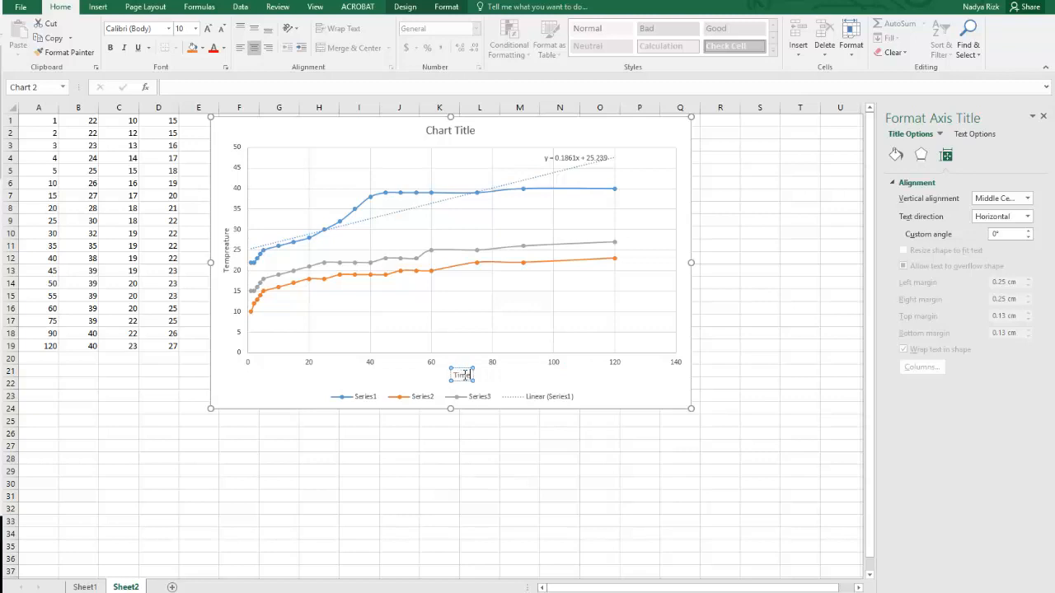
{"action": "left_click", "coordinate": [410, 431]}
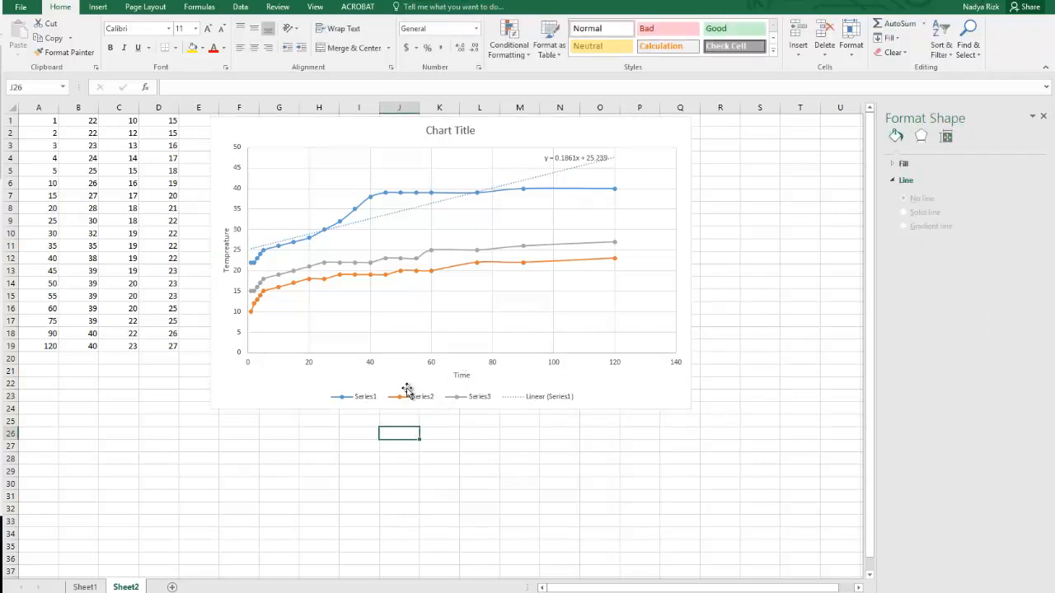
Add a linear trendline based on Series2 to the scatter chart and display its equation.
{"action": "left_click", "coordinate": [603, 162]}
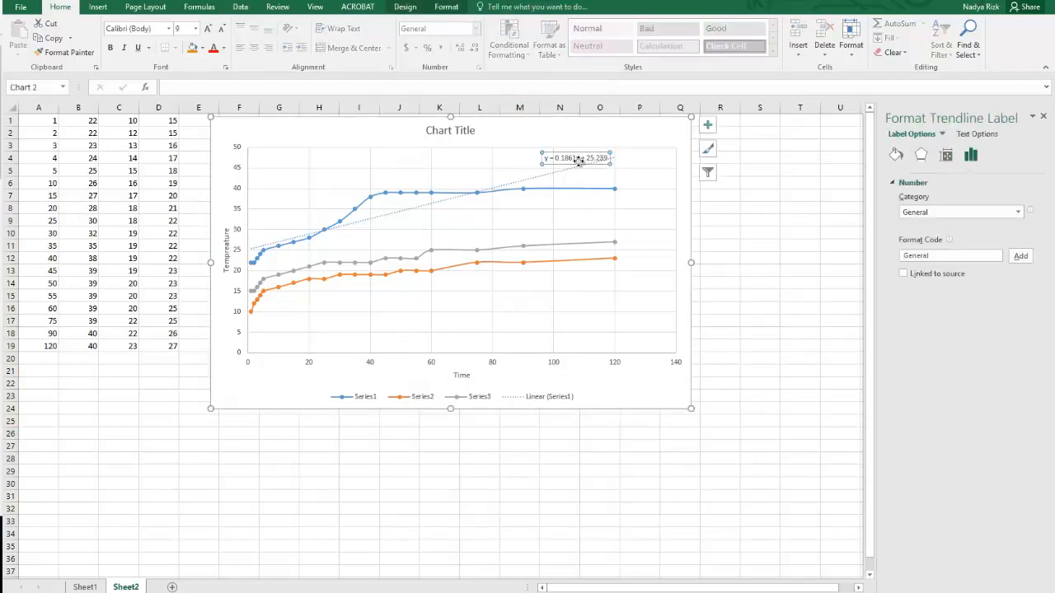
{"action": "left_click", "coordinate": [671, 124]}
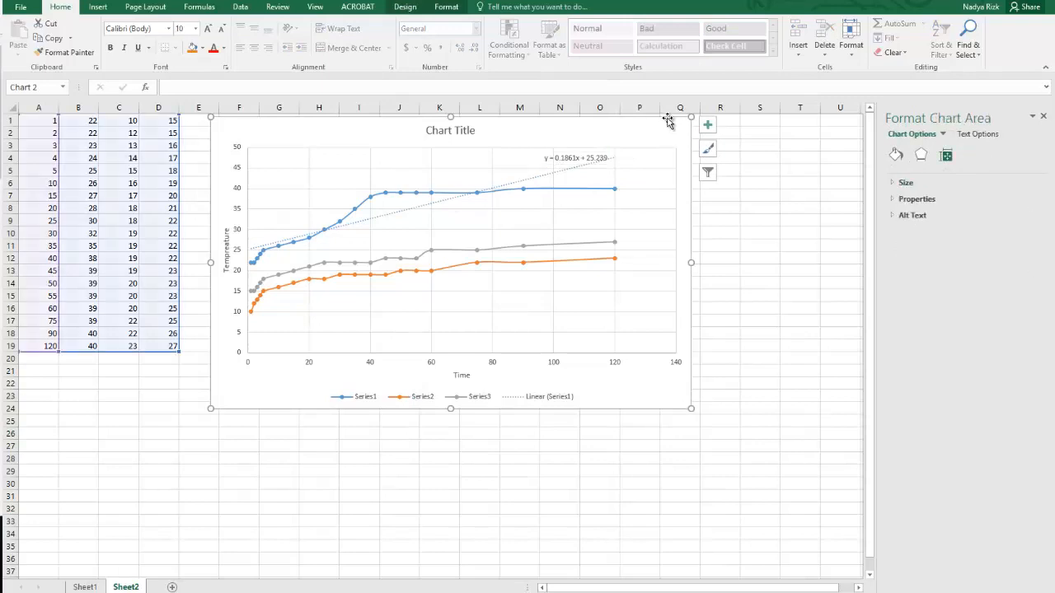
{"action": "left_click", "coordinate": [709, 126]}
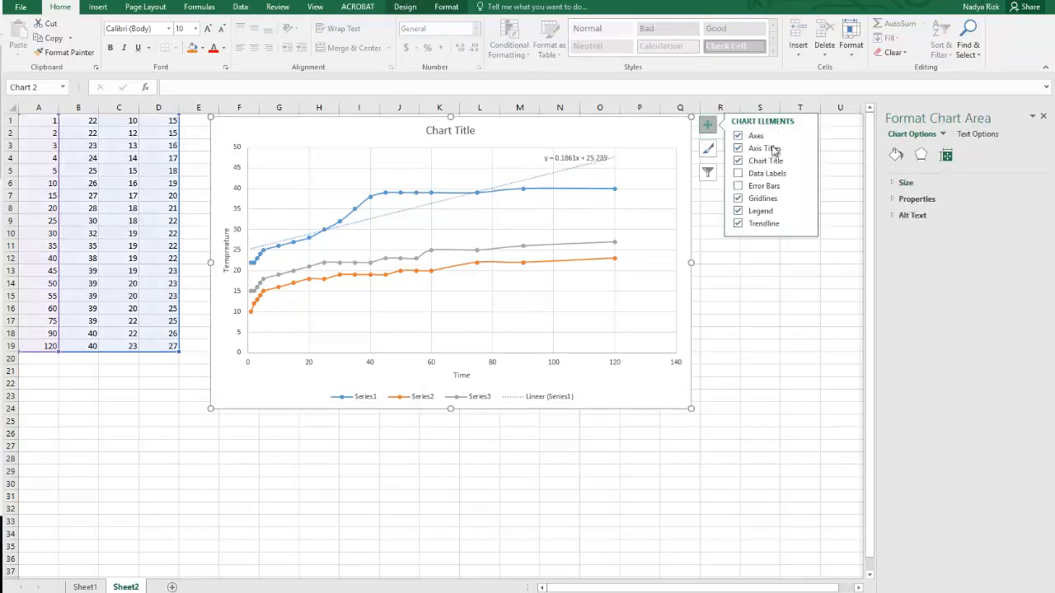
{"action": "left_click", "coordinate": [805, 225]}
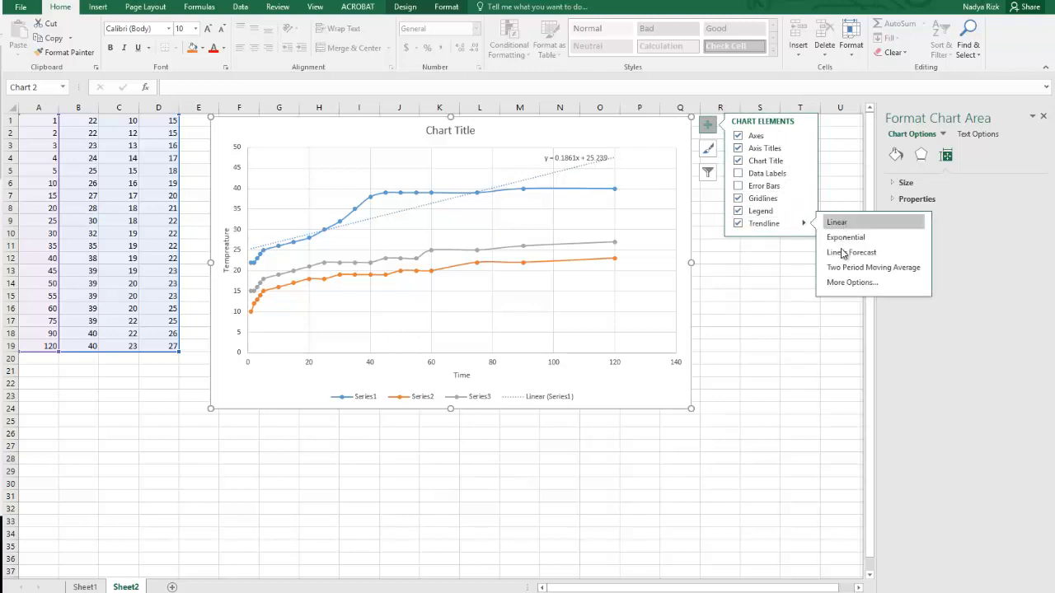
{"action": "left_click", "coordinate": [849, 282]}
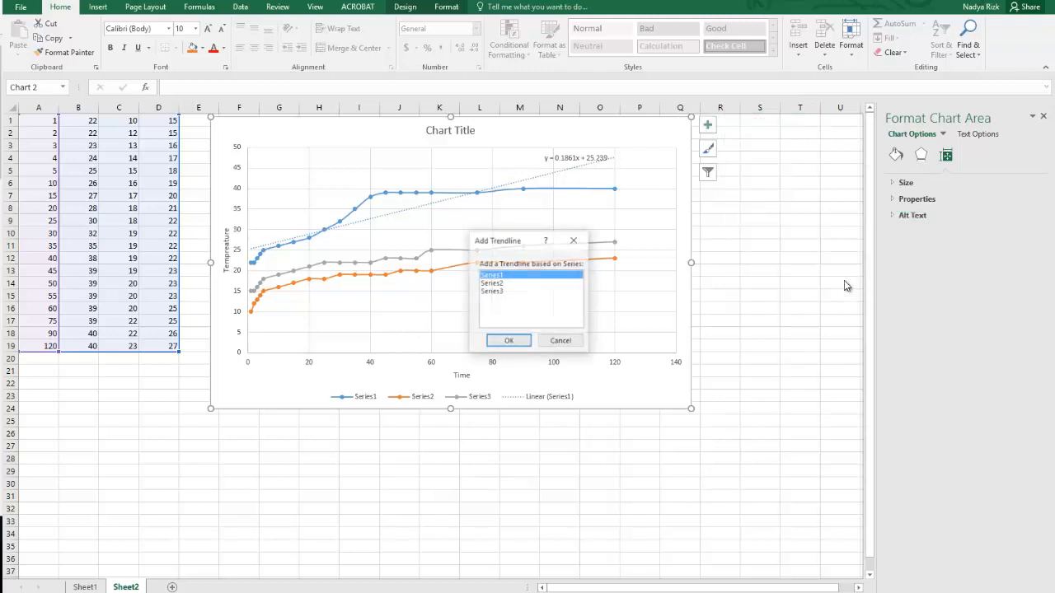
{"action": "left_click", "coordinate": [491, 283]}
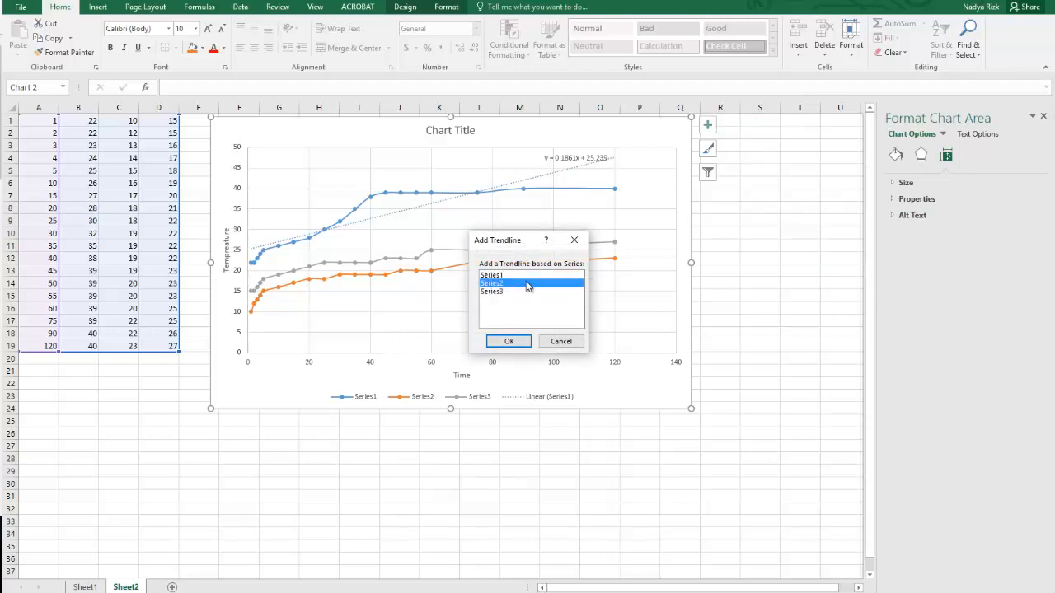
{"action": "left_click", "coordinate": [509, 341]}
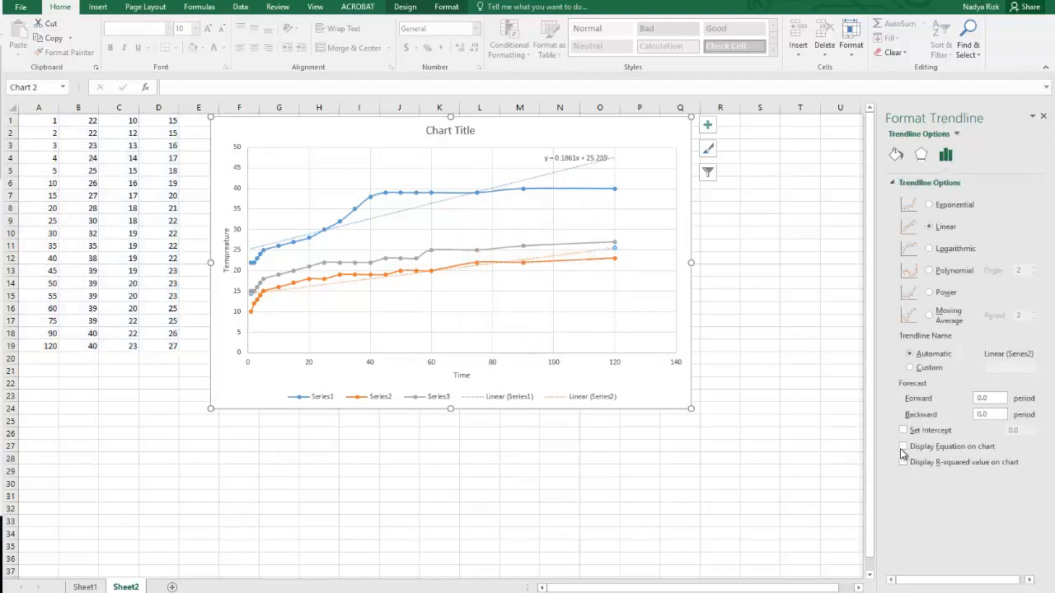
{"action": "left_click", "coordinate": [904, 447]}
Add a linear trendline based on Series3 with its equation displayed, and deselect the chart.
{"action": "left_click", "coordinate": [659, 134]}
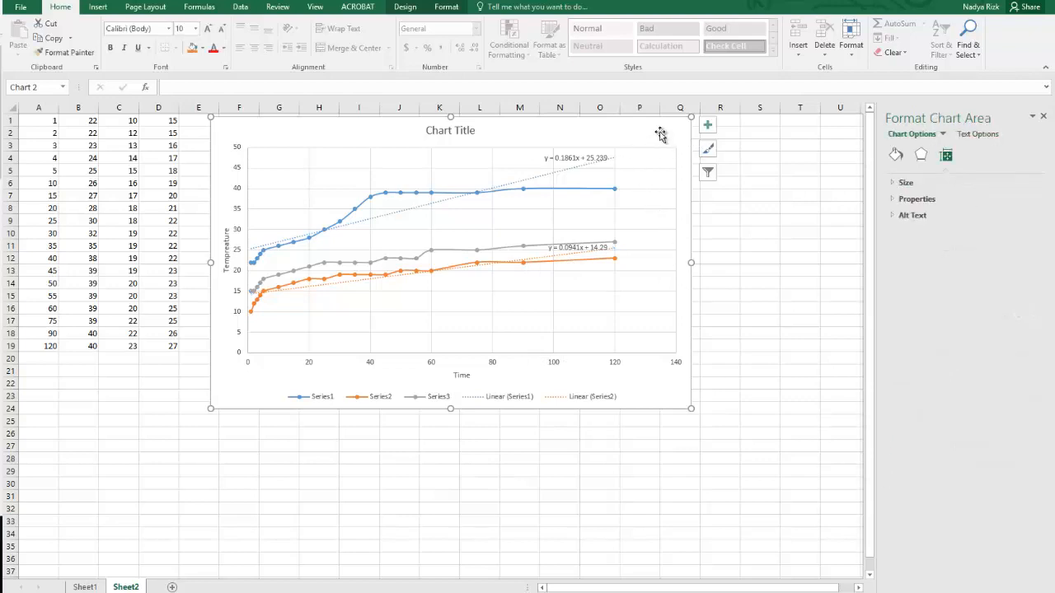
{"action": "left_click", "coordinate": [707, 125]}
{"action": "left_click", "coordinate": [807, 224]}
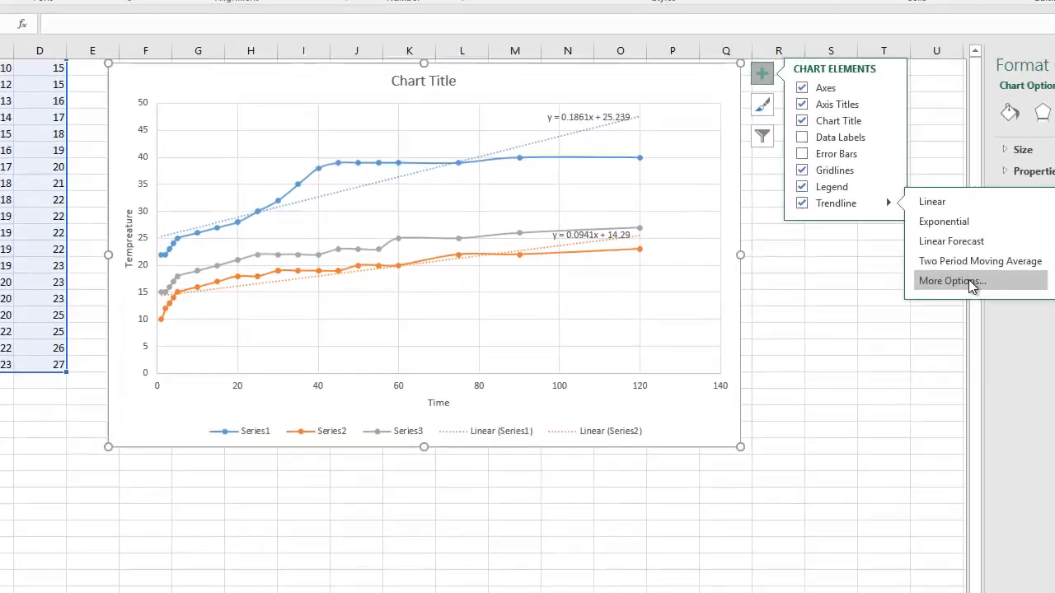
{"action": "left_click", "coordinate": [968, 280]}
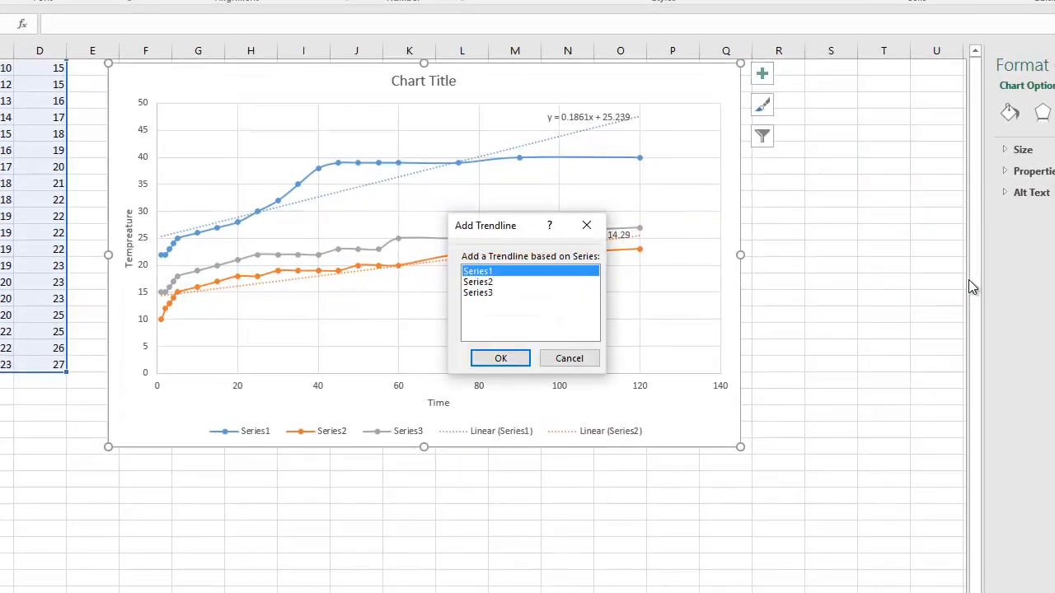
{"action": "left_click", "coordinate": [502, 292]}
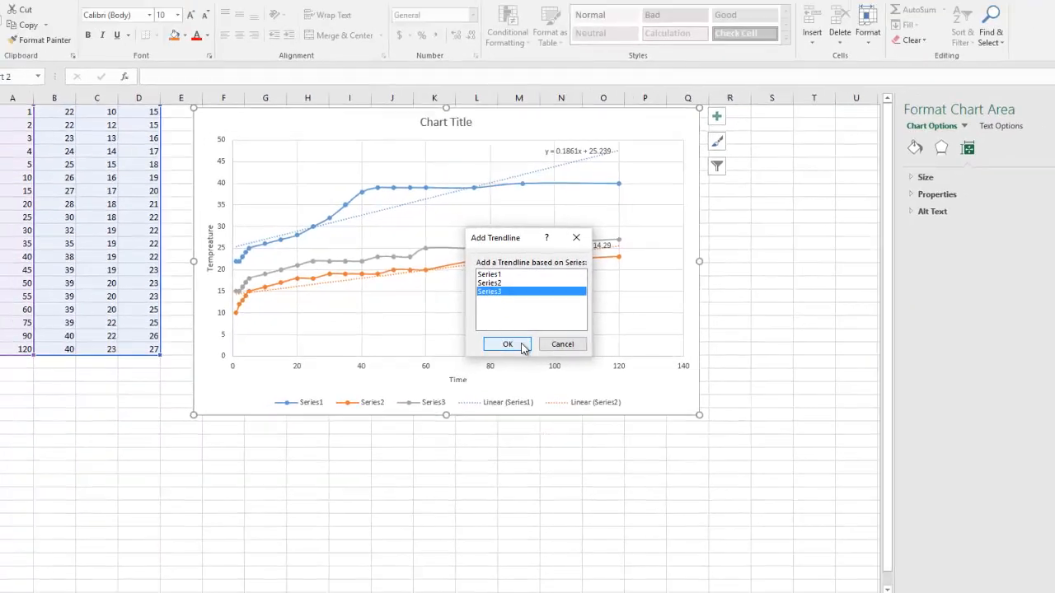
{"action": "left_click", "coordinate": [522, 346]}
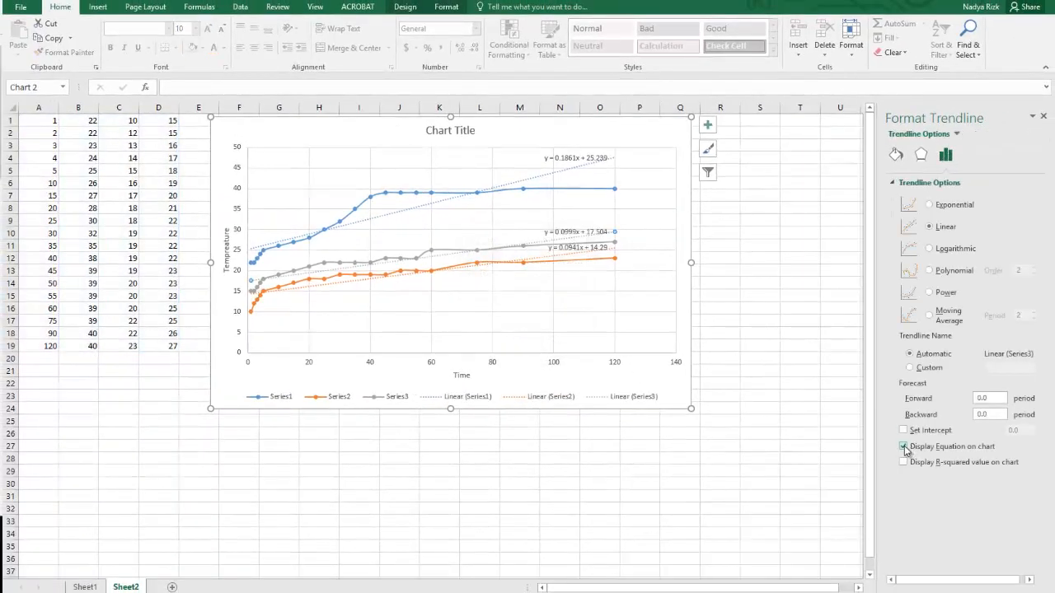
{"action": "left_click", "coordinate": [778, 284]}
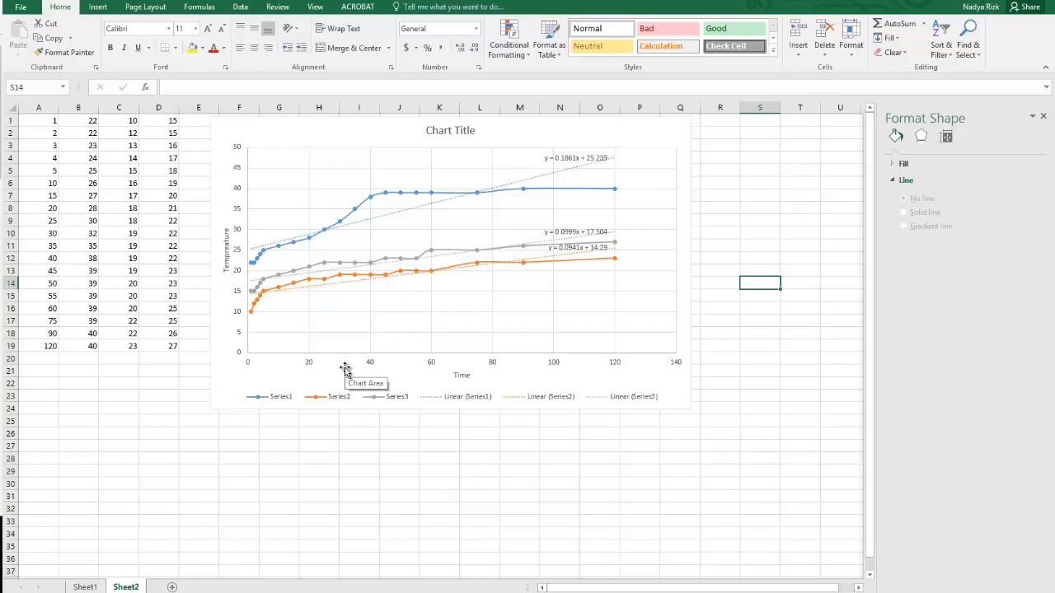
Examine the chart legend, its individual entries and the chart's format and design options for a way to rename the series.
{"action": "left_click", "coordinate": [280, 401]}
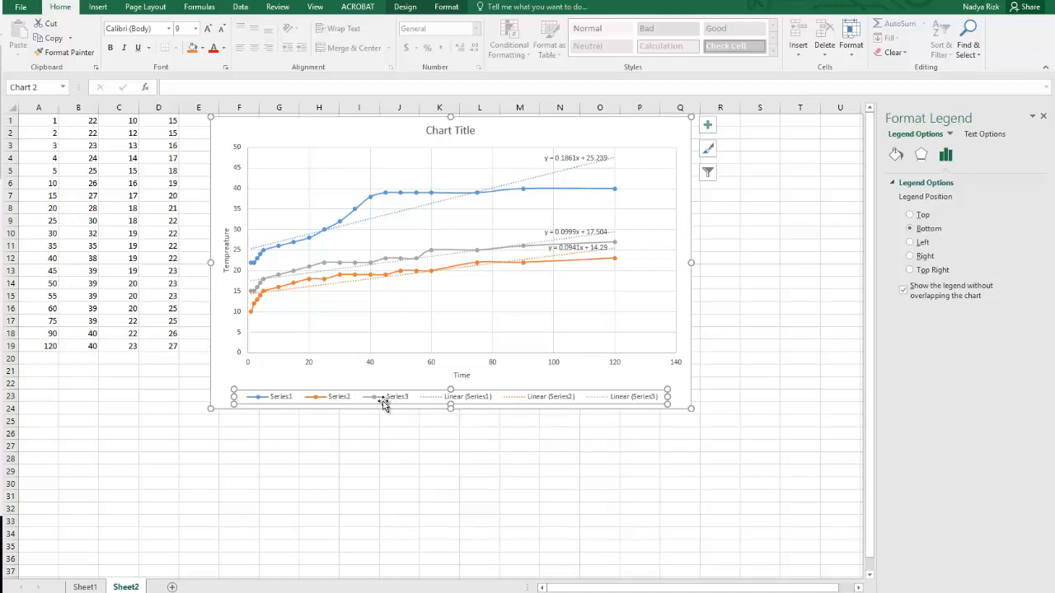
{"action": "left_click", "coordinate": [239, 8]}
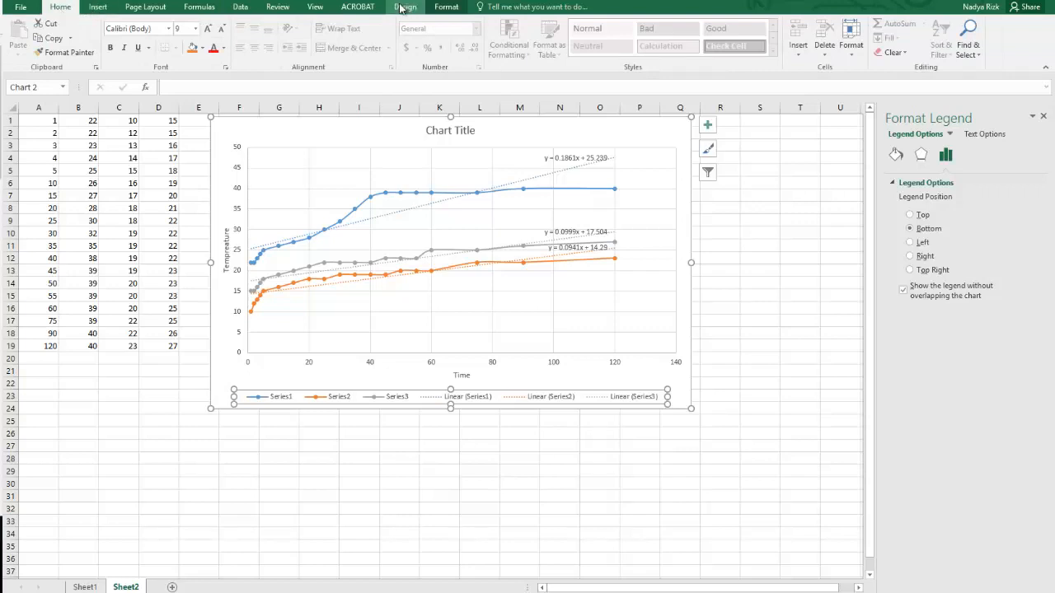
{"action": "left_click", "coordinate": [447, 7]}
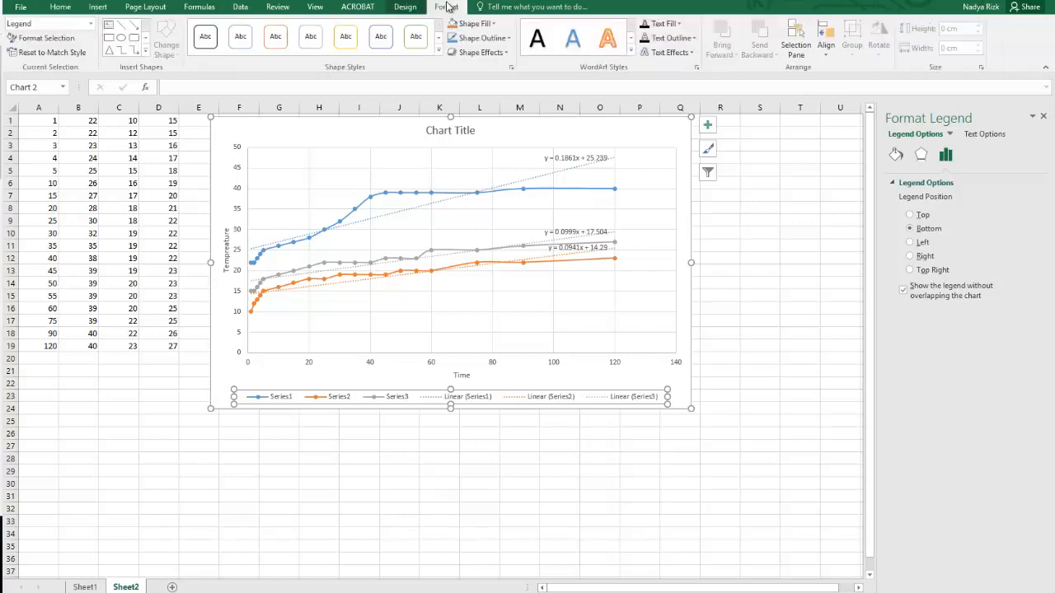
{"action": "left_click", "coordinate": [407, 7]}
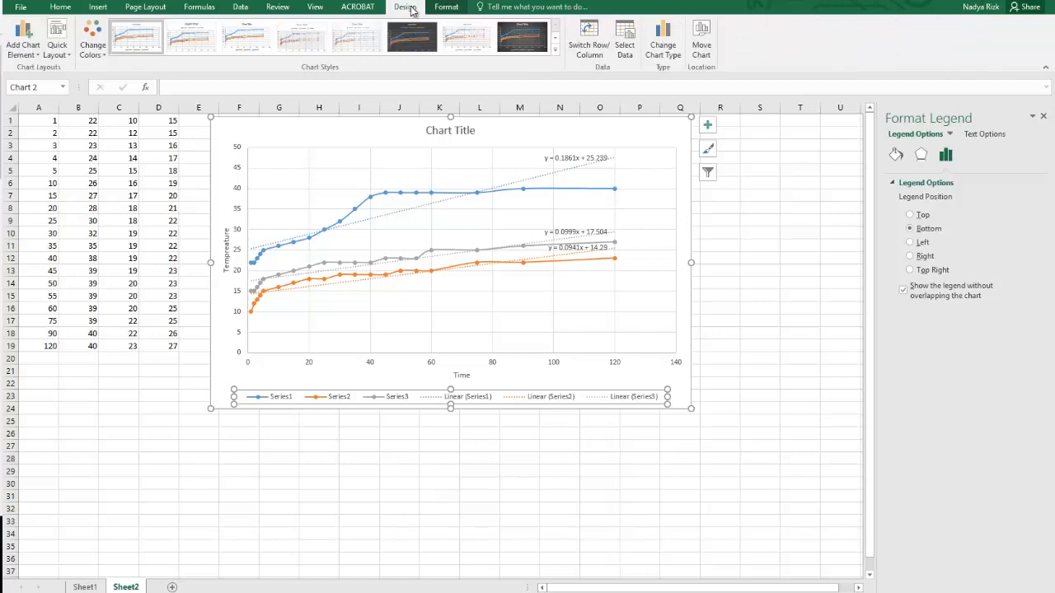
{"action": "left_click", "coordinate": [436, 398]}
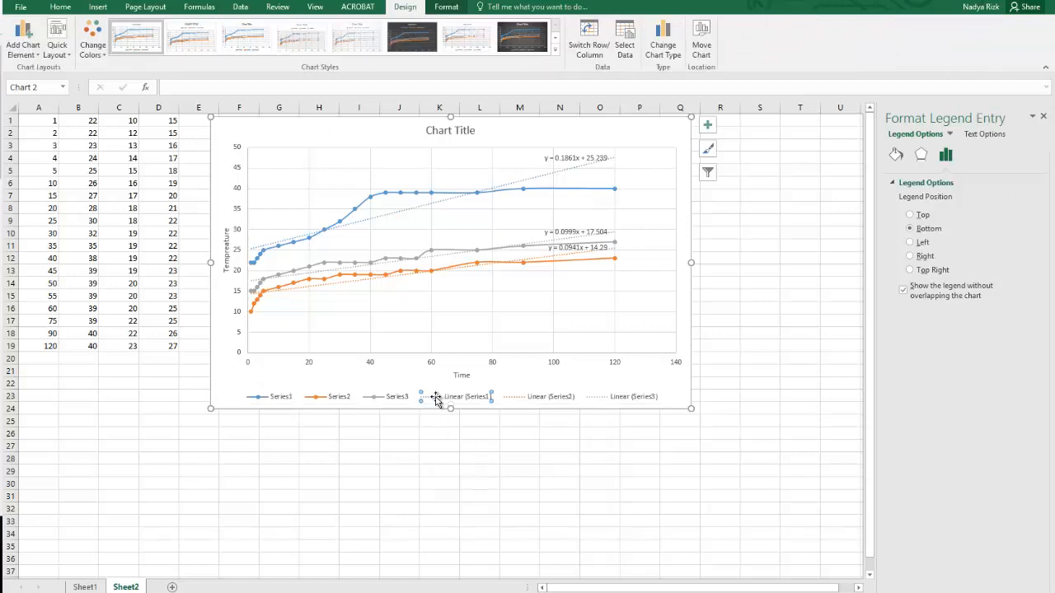
{"action": "left_click", "coordinate": [394, 403]}
{"action": "left_click", "coordinate": [305, 403]}
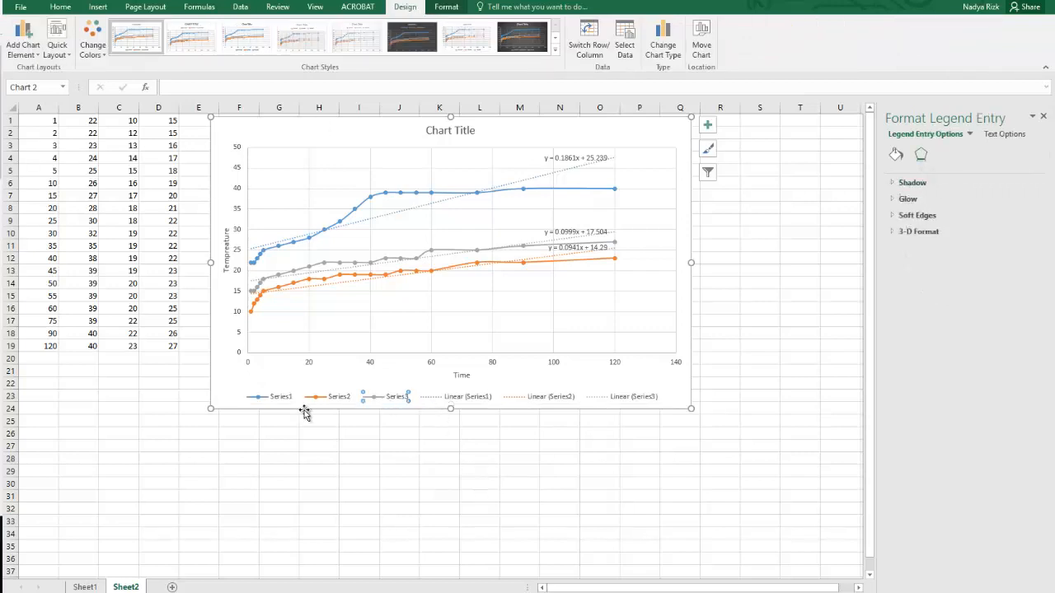
{"action": "left_click", "coordinate": [250, 400]}
{"action": "left_click", "coordinate": [292, 433]}
{"action": "left_click", "coordinate": [316, 397]}
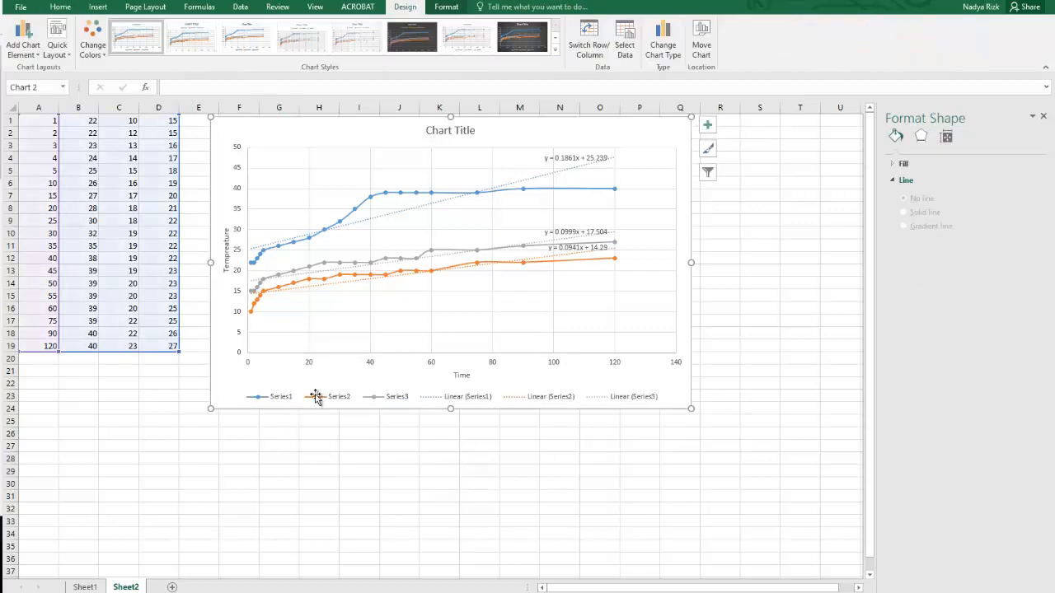
Rename Series1 to "Trial 1" in the scatter chart's data source.
{"action": "left_click", "coordinate": [317, 397]}
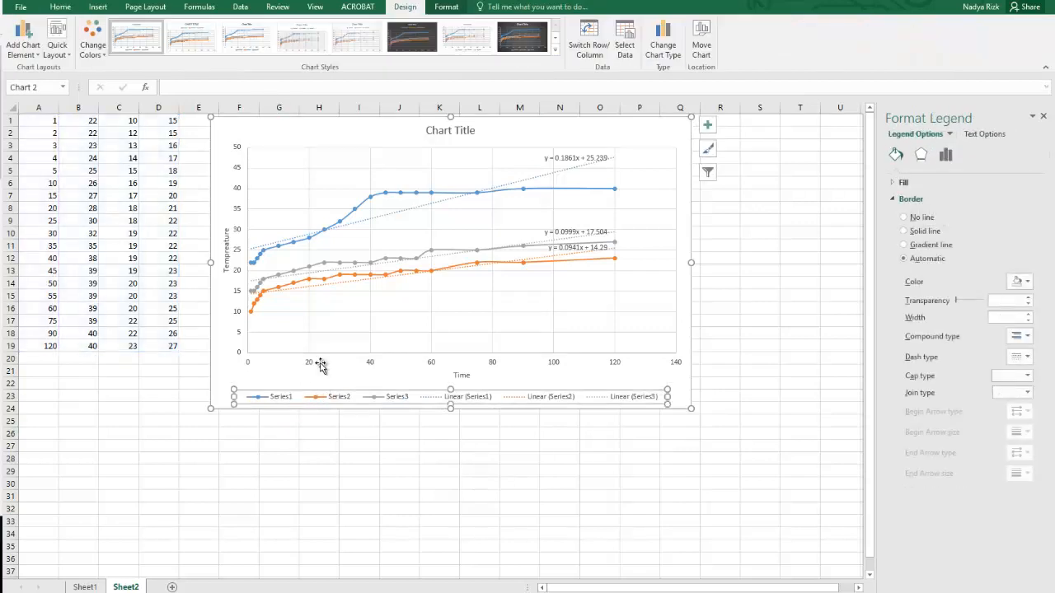
{"action": "left_click", "coordinate": [625, 49]}
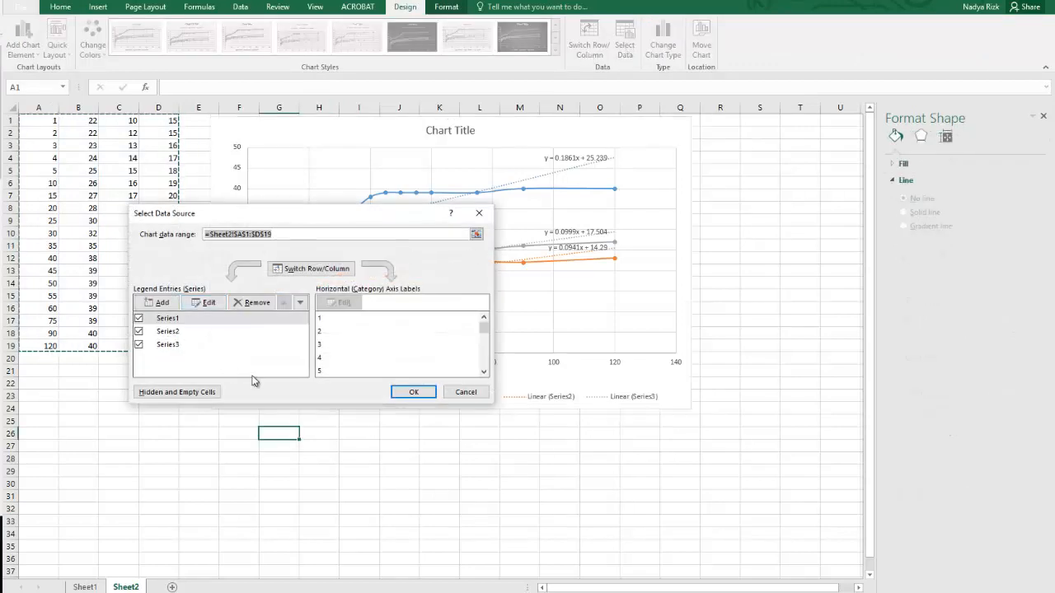
{"action": "left_click", "coordinate": [171, 322]}
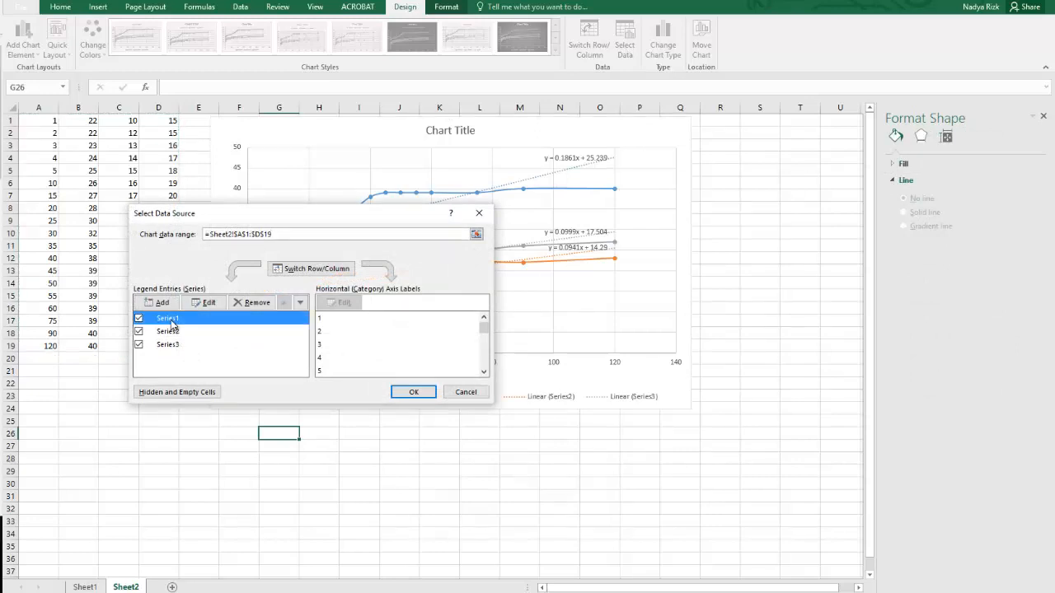
{"action": "left_click", "coordinate": [210, 304]}
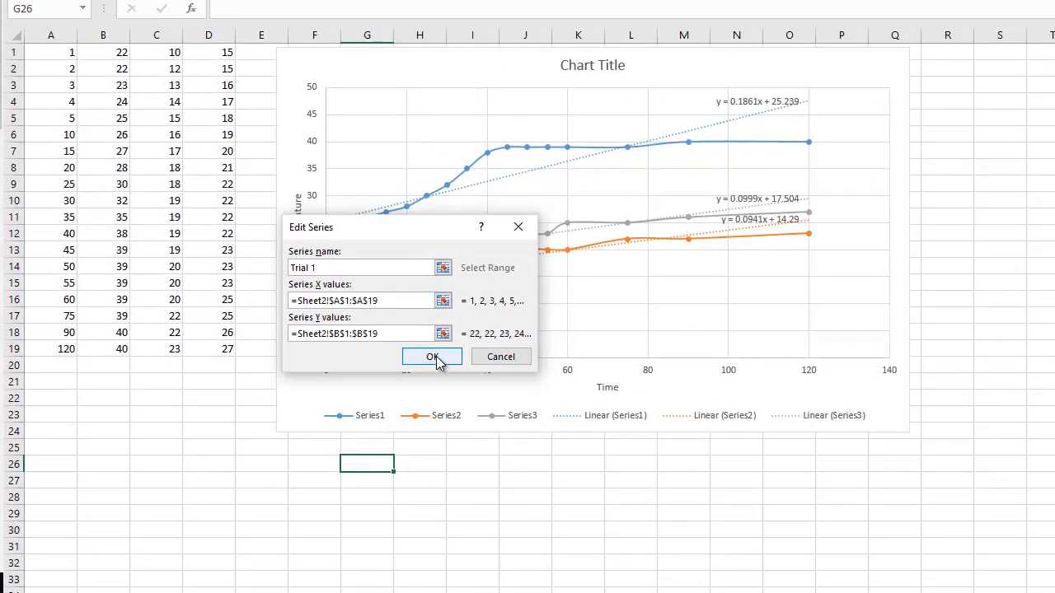
{"action": "left_click", "coordinate": [432, 357]}
Rename Series2 to "Trial 2" in the scatter chart's data source.
{"action": "left_click", "coordinate": [222, 330]}
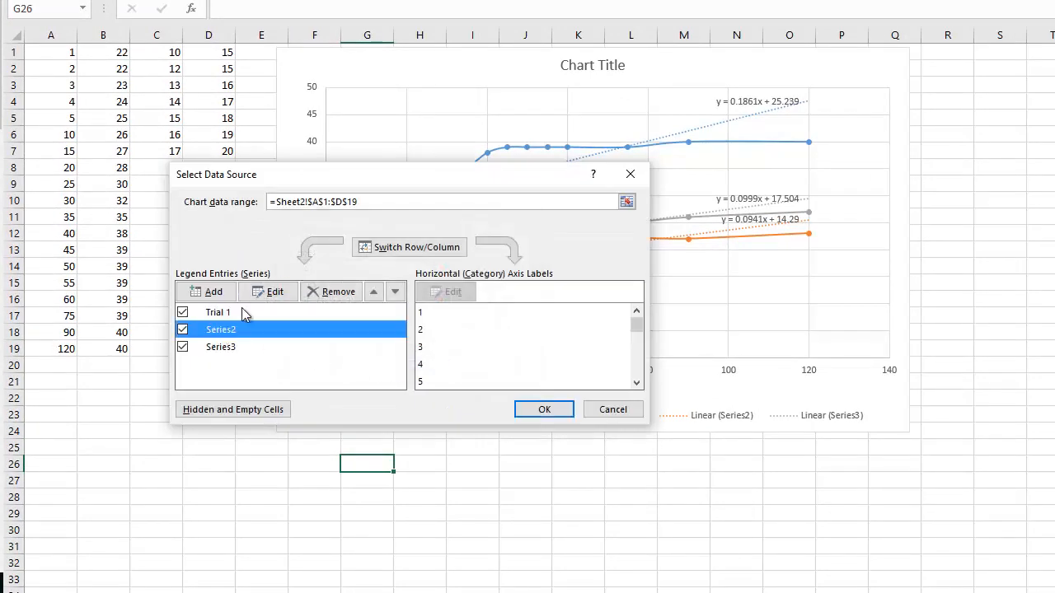
{"action": "left_click", "coordinate": [275, 292]}
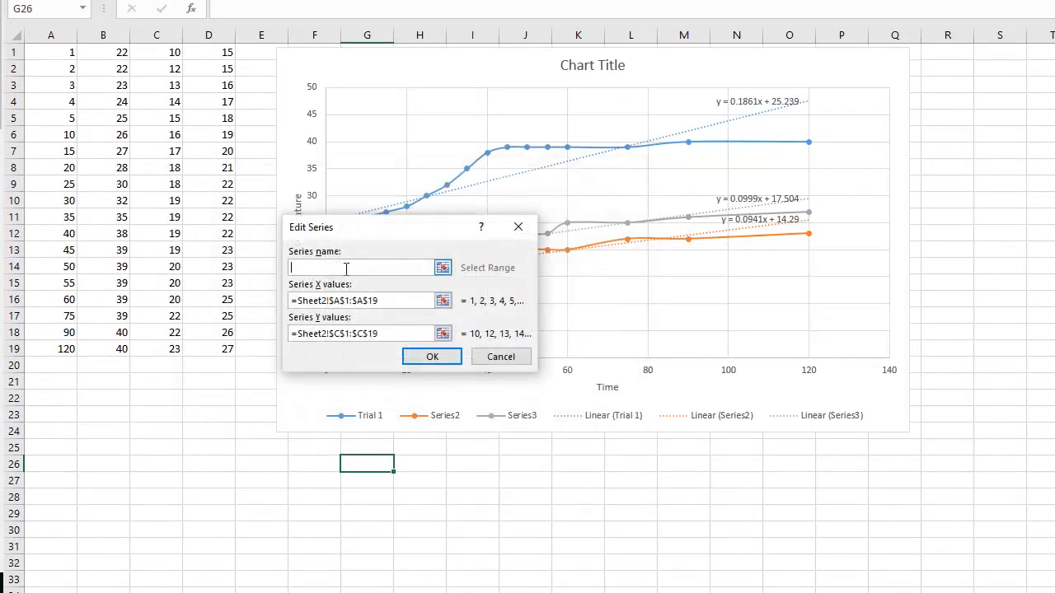
{"action": "type", "text": "Trial 2"}
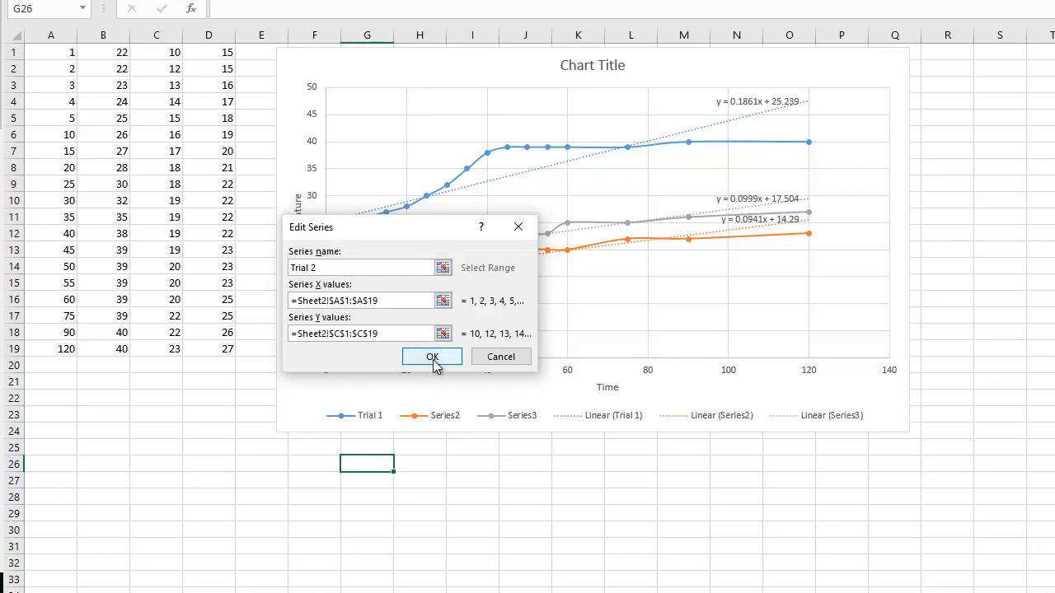
{"action": "left_click", "coordinate": [432, 357]}
Rename Series3 to "Trial 3" and apply the data source changes to the chart.
{"action": "left_click", "coordinate": [230, 350]}
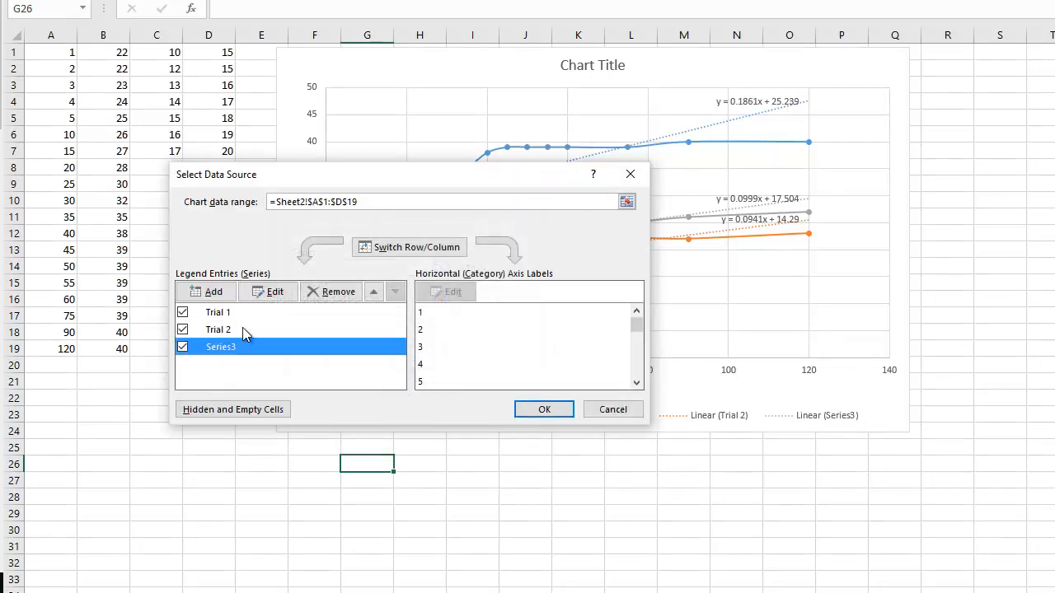
{"action": "left_click", "coordinate": [274, 293]}
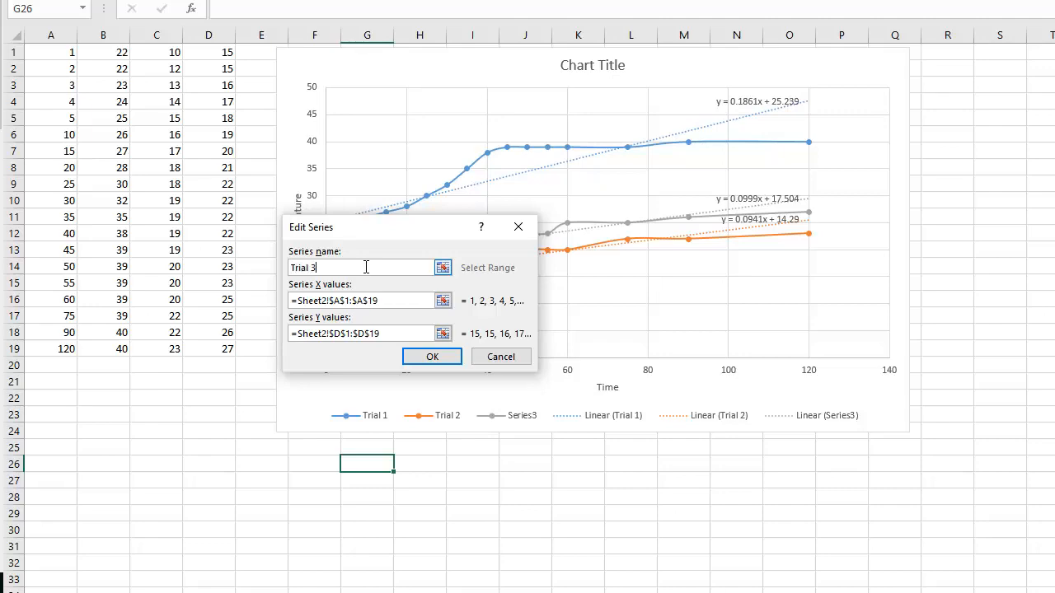
{"action": "type", "text": "Trial 3"}
{"action": "left_click", "coordinate": [420, 357]}
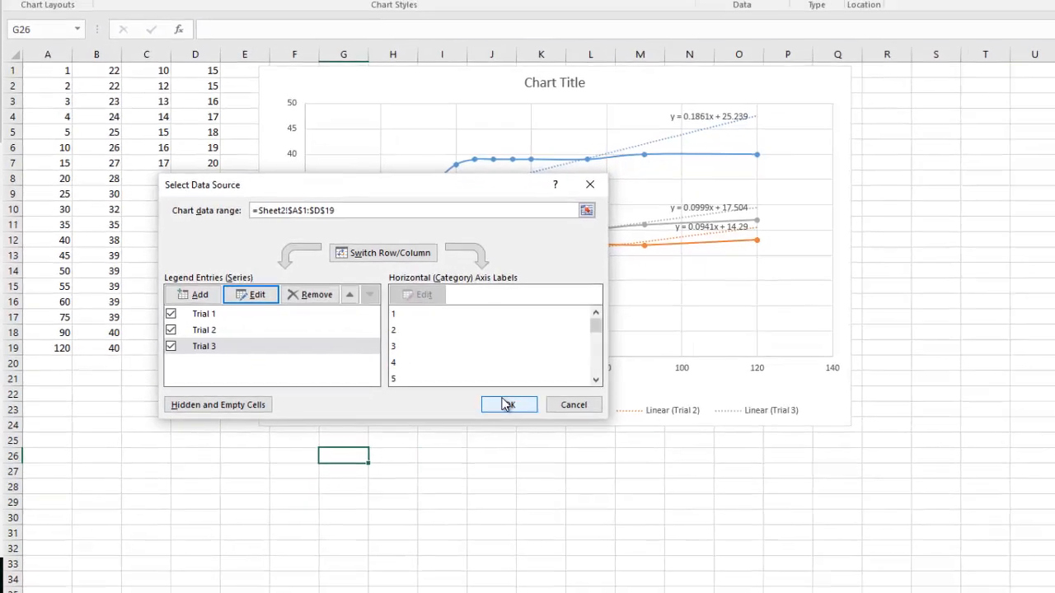
{"action": "left_click", "coordinate": [506, 404]}
{"action": "left_click", "coordinate": [504, 408]}
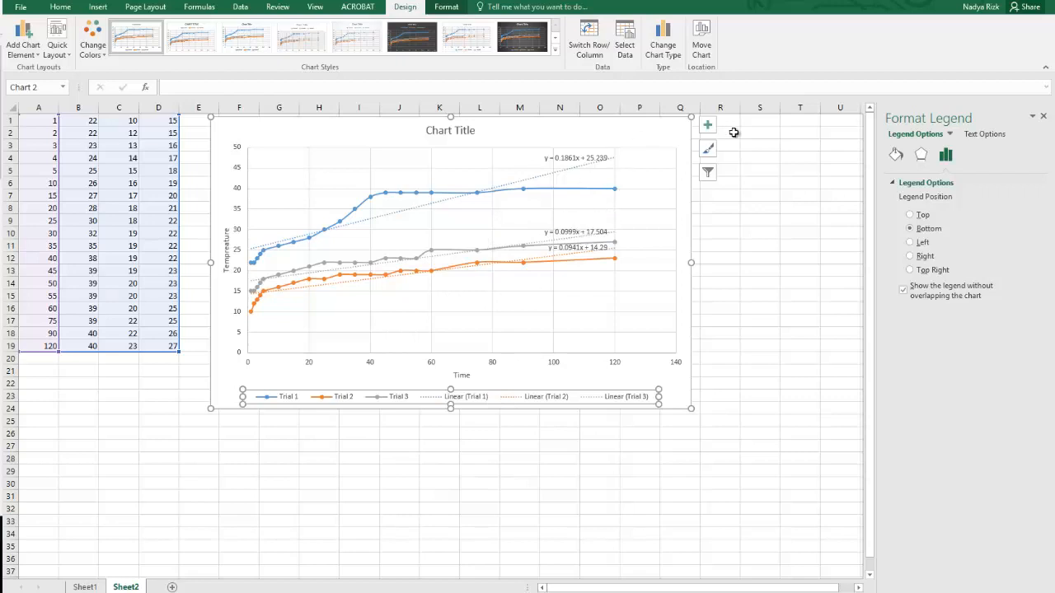
{"action": "left_click", "coordinate": [707, 148]}
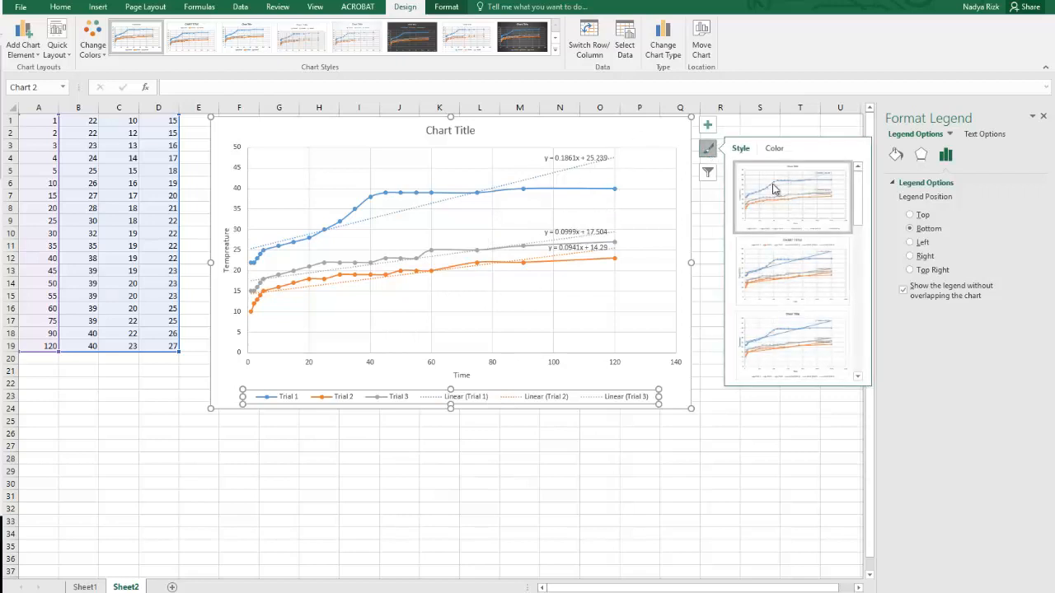
{"action": "left_click", "coordinate": [774, 149]}
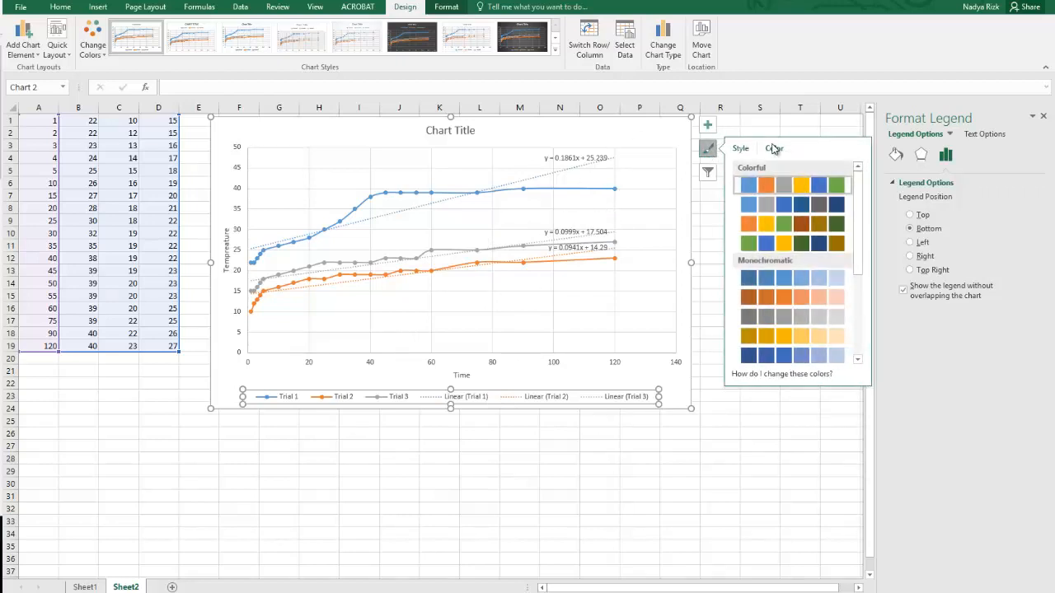
{"action": "left_click", "coordinate": [708, 149]}
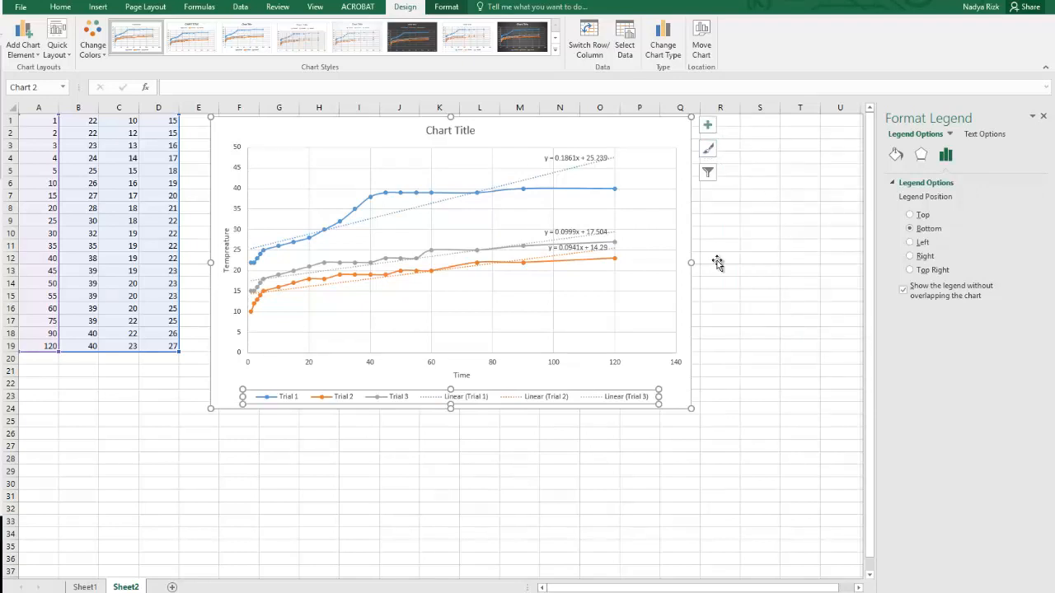
Replace the chart's placeholder title with "Change of Temperature as a function of Time" and deselect the chart.
{"action": "left_click", "coordinate": [435, 132]}
{"action": "triple_click", "coordinate": [435, 131]}
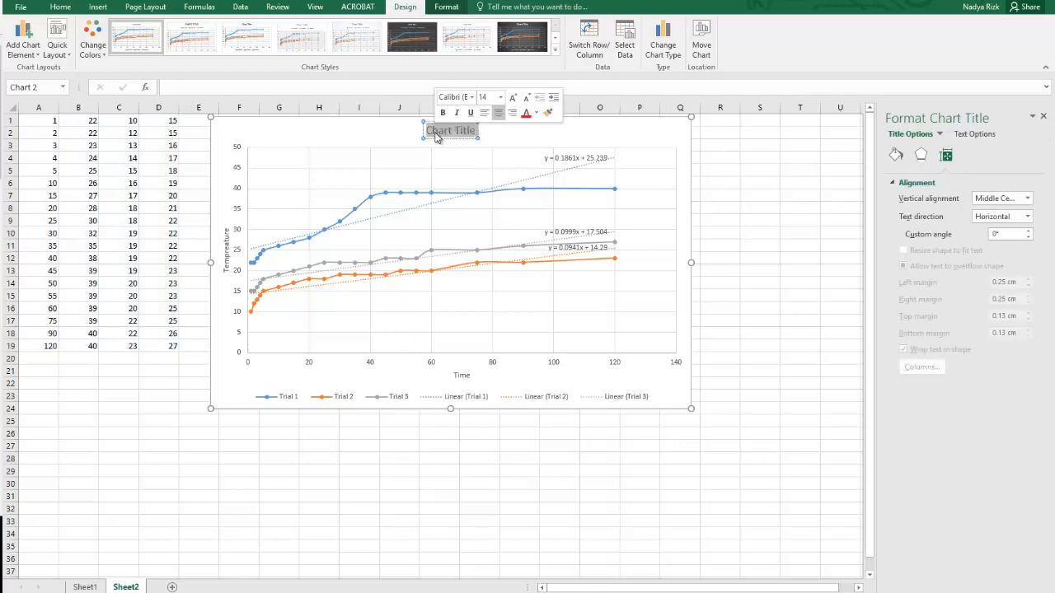
{"action": "type", "text": "Cha"}
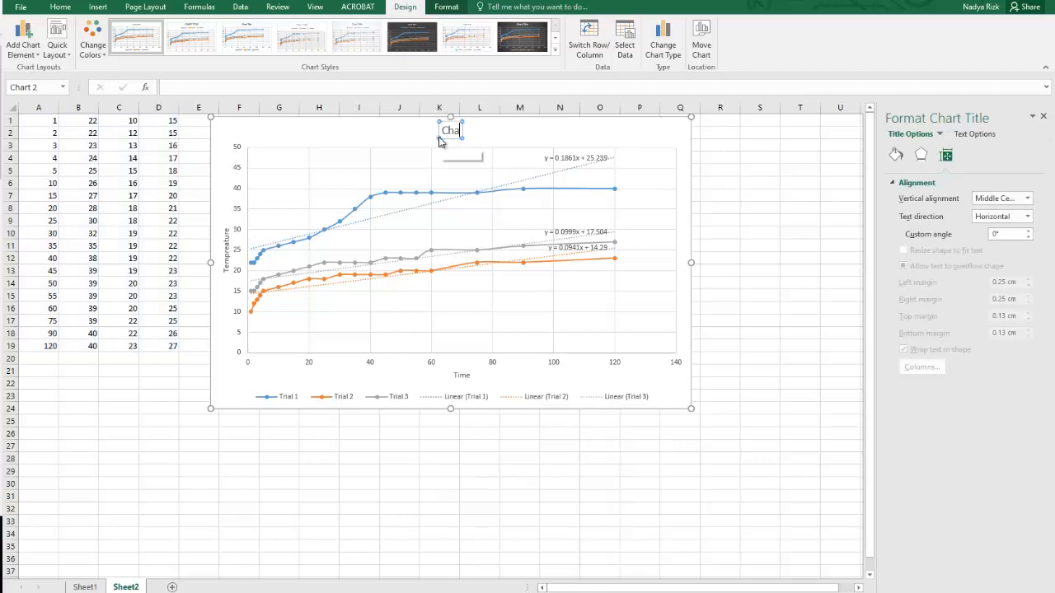
{"action": "type", "text": "nge of Temper"}
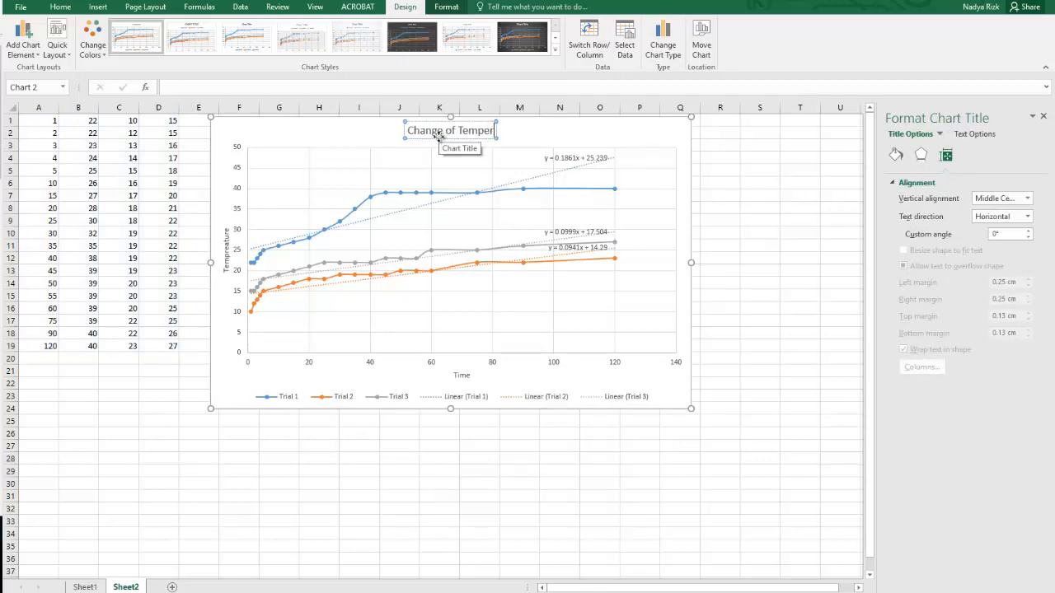
{"action": "type", "text": "ature as a f"}
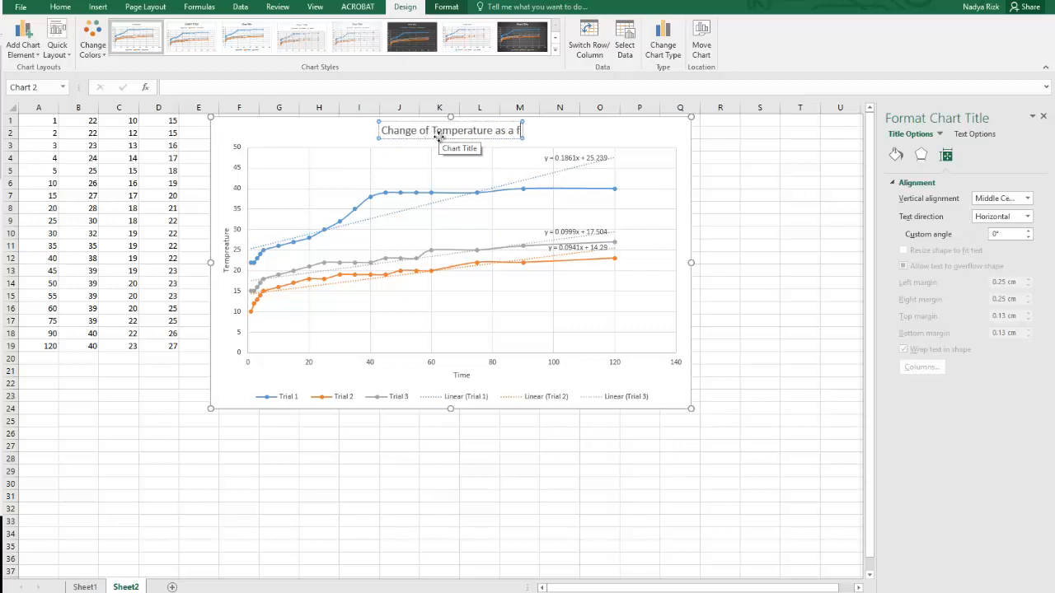
{"action": "type", "text": "unction of time"}
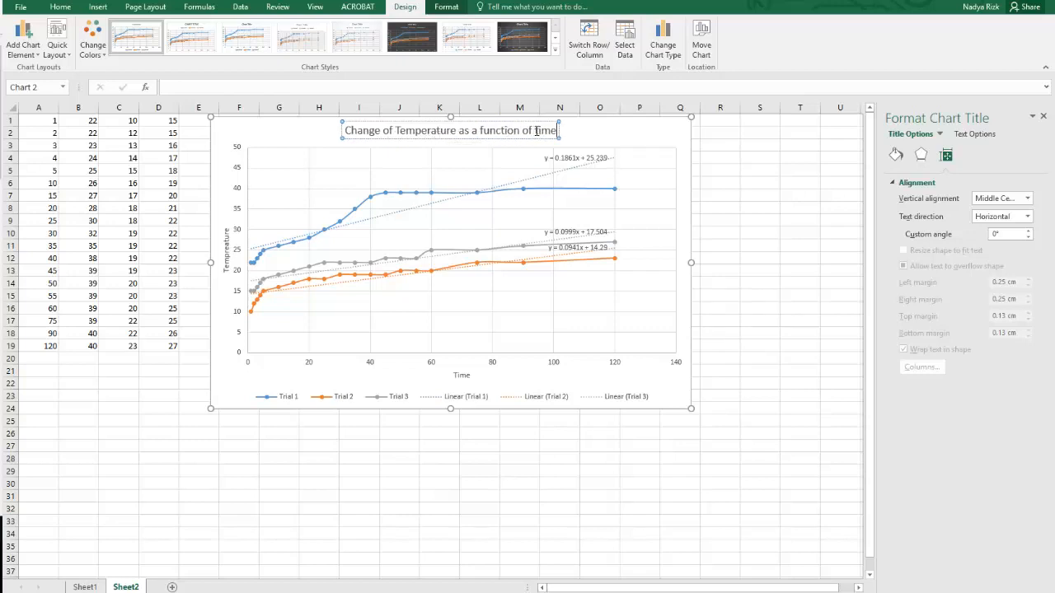
{"action": "key", "text": "BackSpace"}
{"action": "type", "text": "T"}
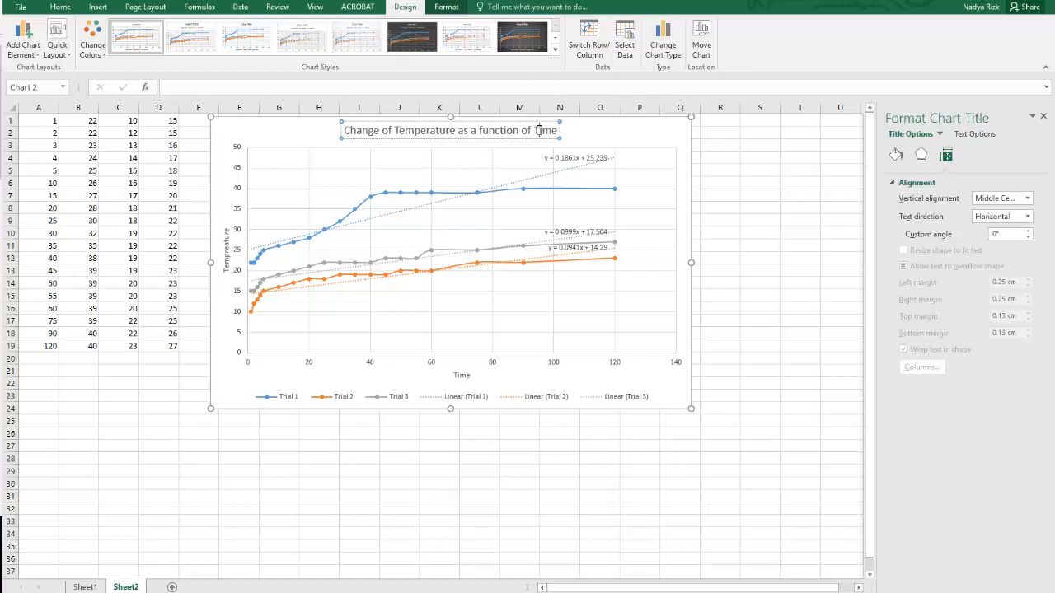
{"action": "left_click", "coordinate": [670, 140]}
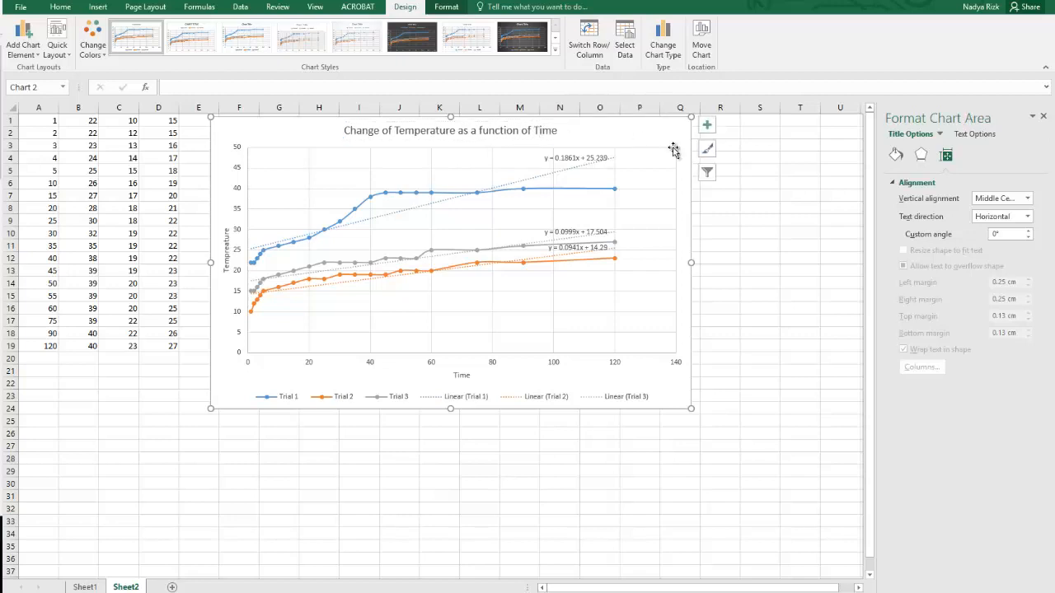
{"action": "left_click", "coordinate": [753, 173]}
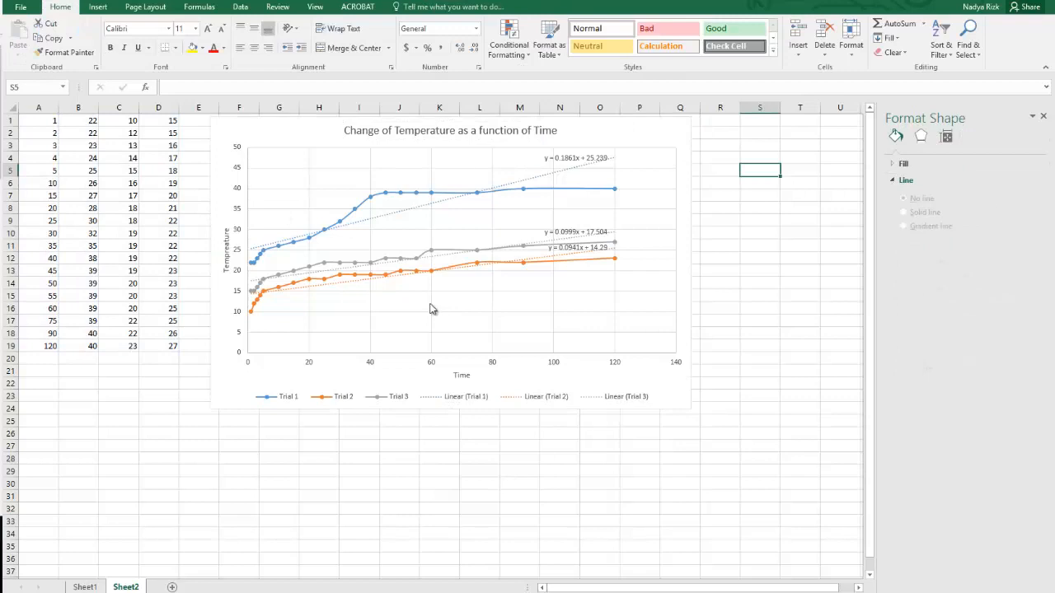